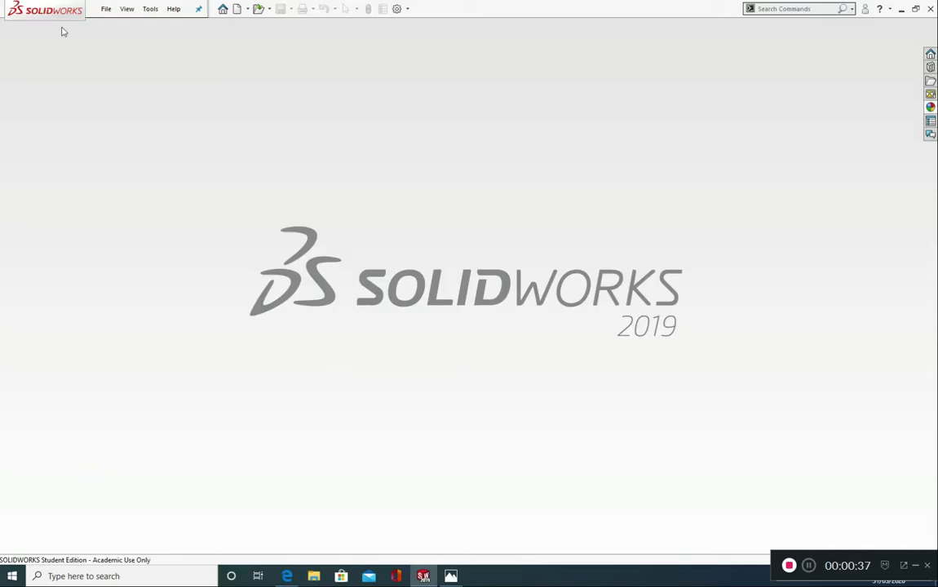
# Create a new part document.
pyautogui.click(101, 8)
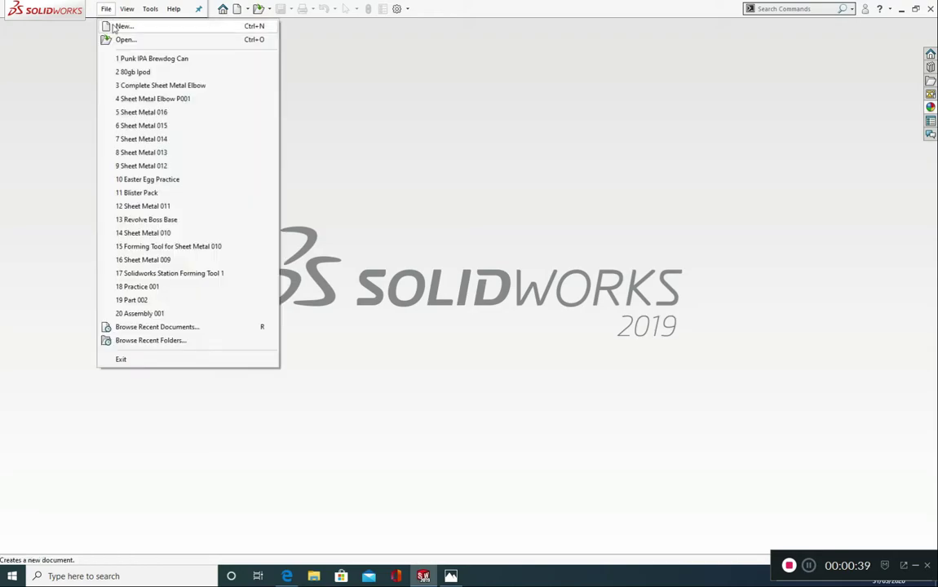
pyautogui.click(123, 23)
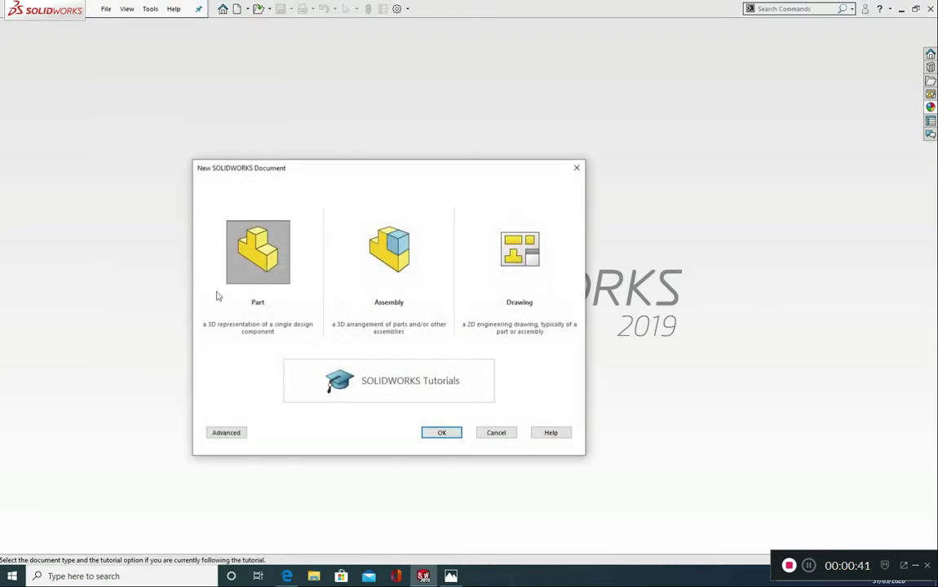
pyautogui.click(429, 433)
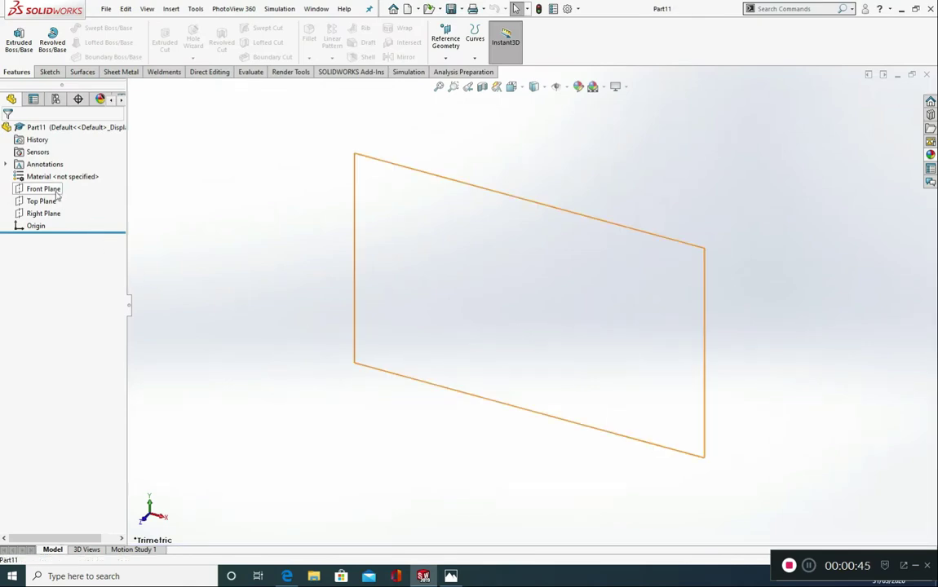
# Sketch a corner rectangle on the Front Plane starting at the origin, about 58 mm wide and 96 mm high.
pyautogui.click(57, 191)
pyautogui.click(117, 175)
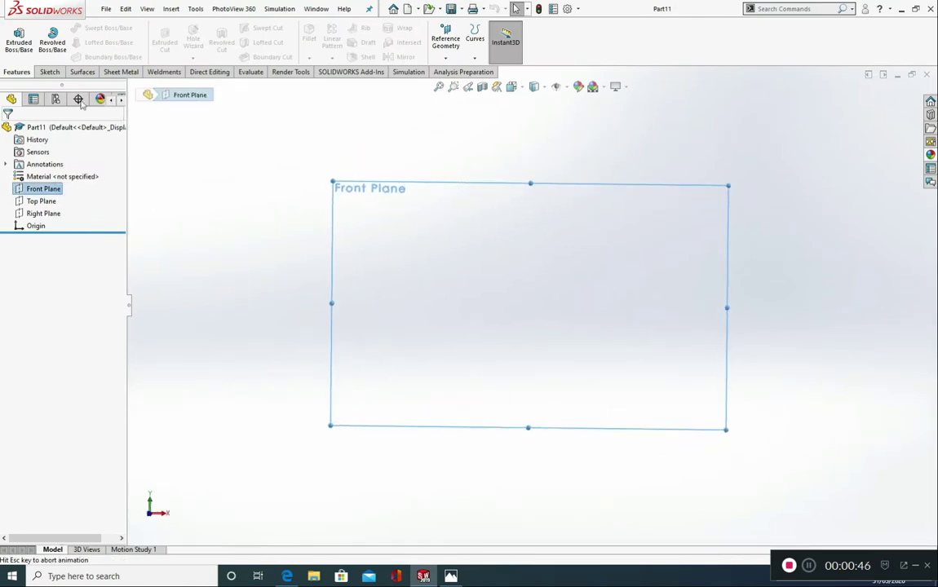
pyautogui.click(50, 72)
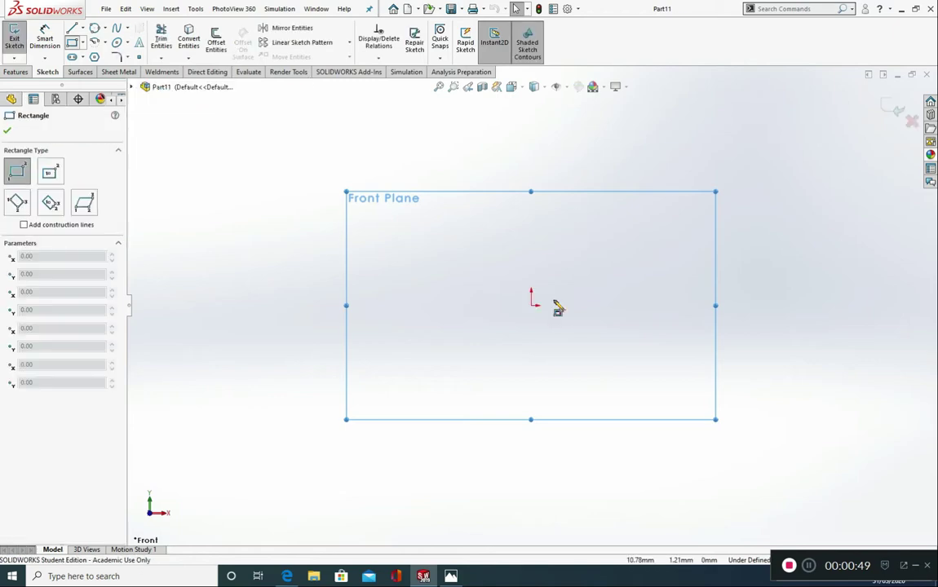
pyautogui.click(531, 305)
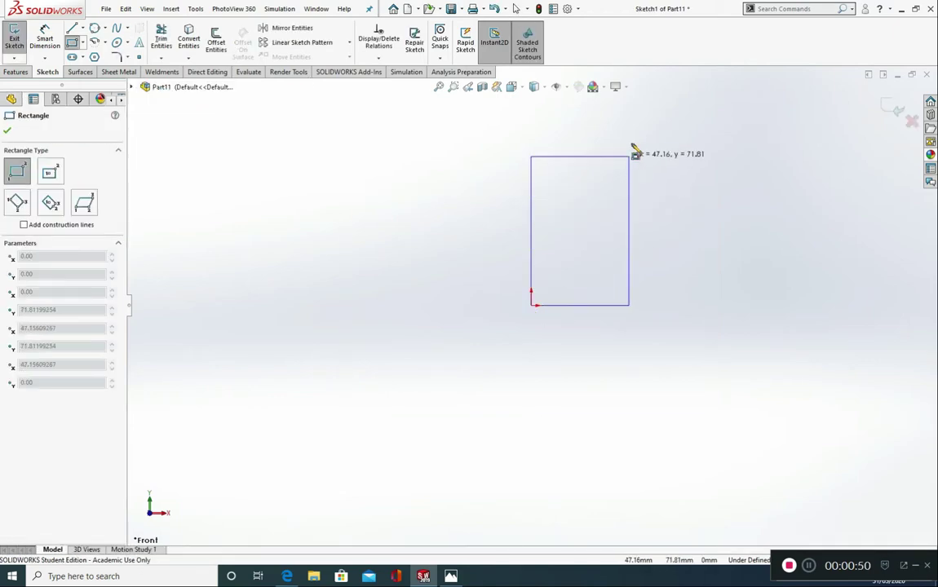
pyautogui.click(652, 110)
# Dimension the rectangle 66.3 mm wide and 115.2 mm high.
pyautogui.click(45, 39)
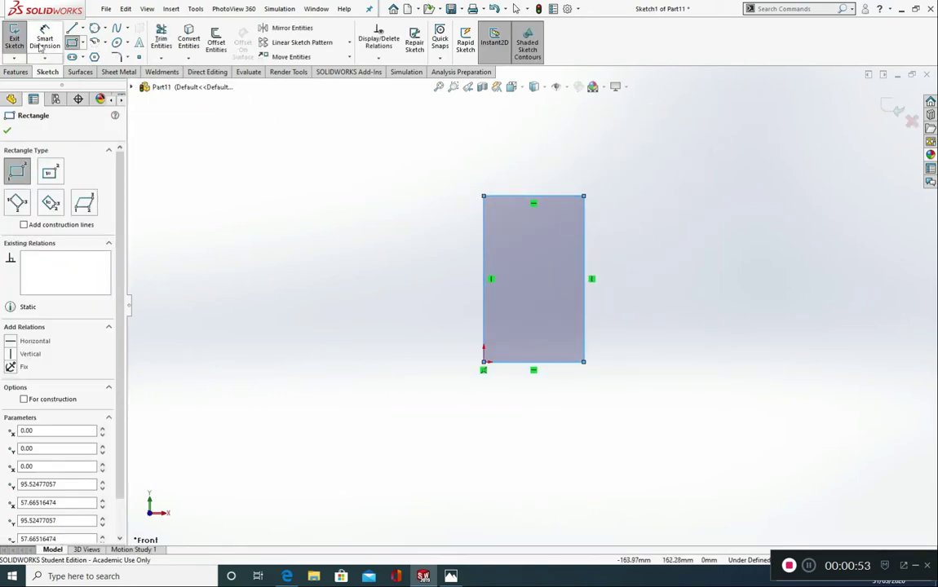
pyautogui.click(532, 196)
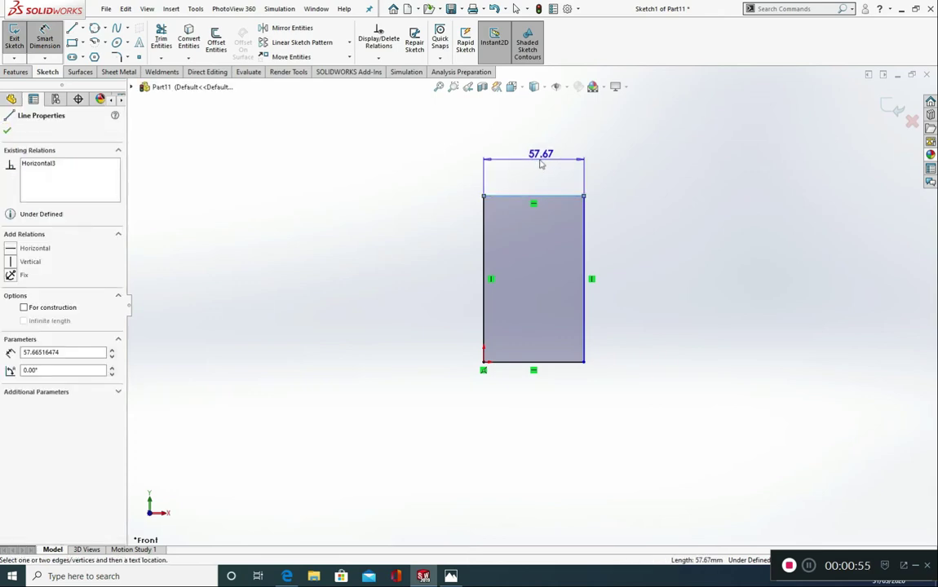
pyautogui.click(536, 164)
pyautogui.write('66.3')
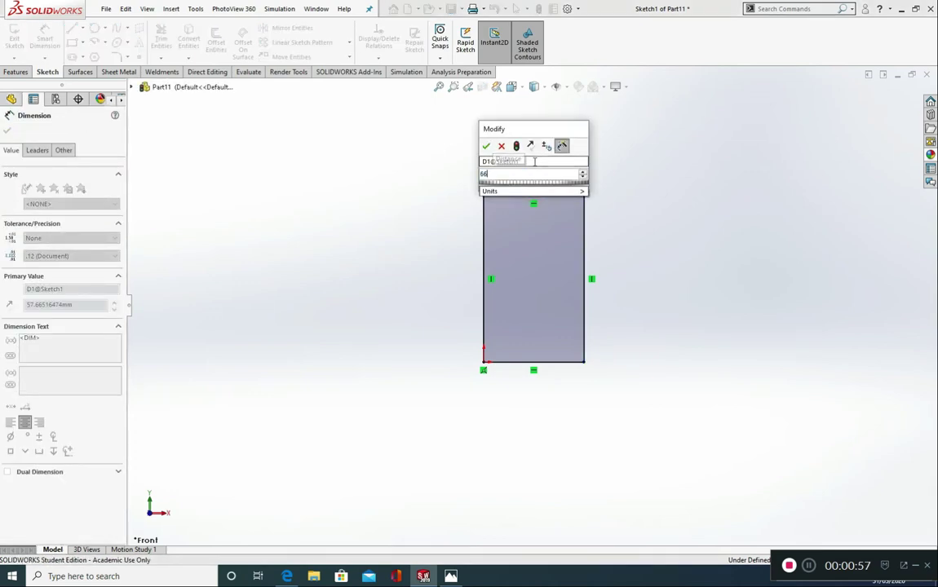
pyautogui.click(487, 147)
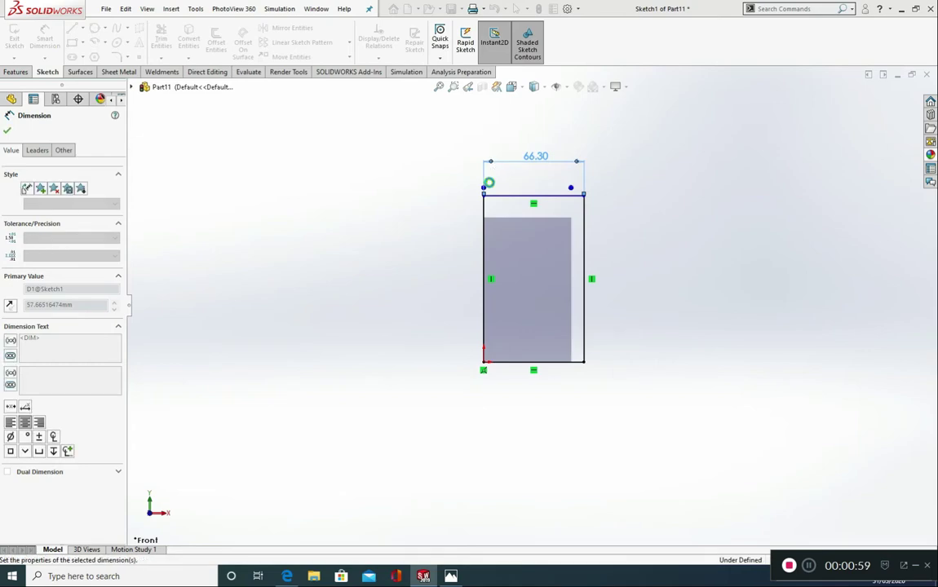
pyautogui.click(483, 338)
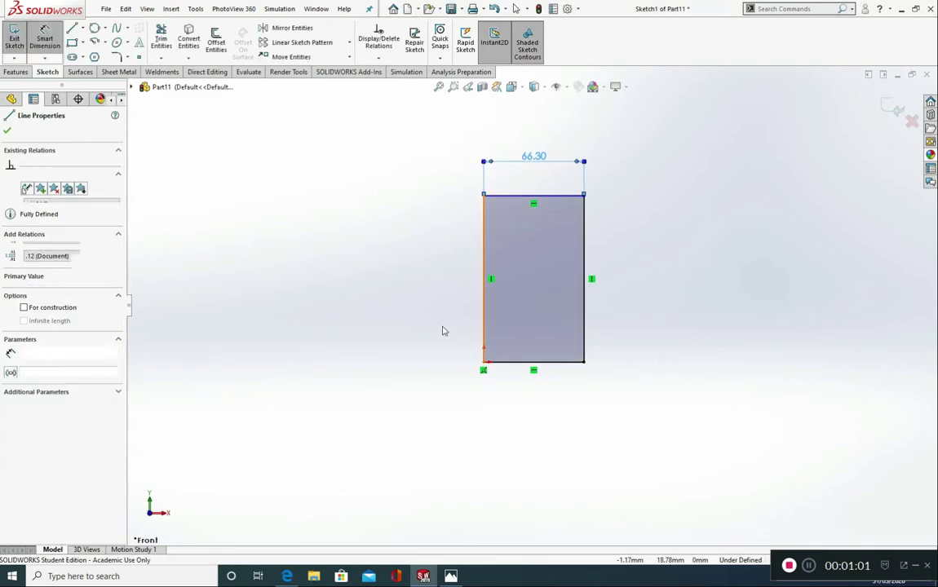
pyautogui.click(430, 304)
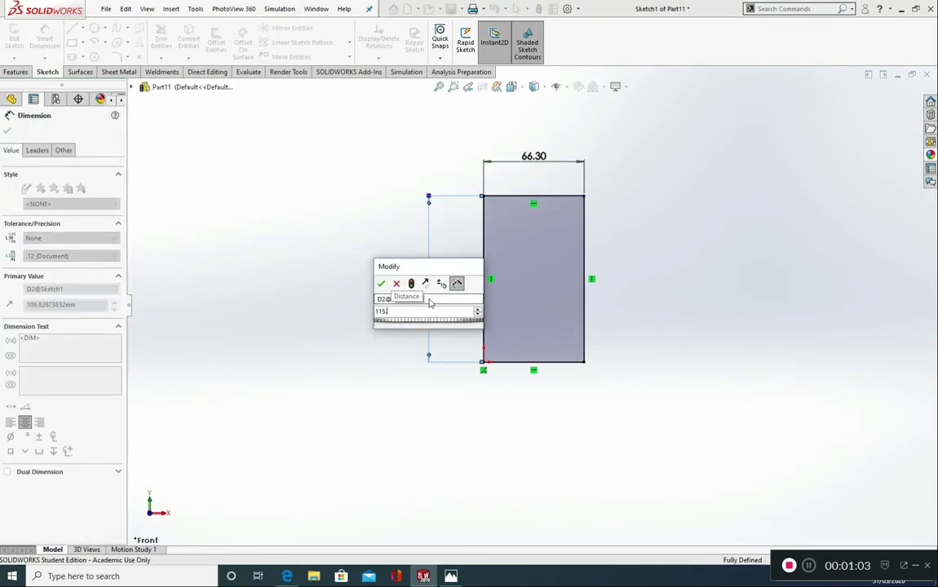
pyautogui.write('115.2')
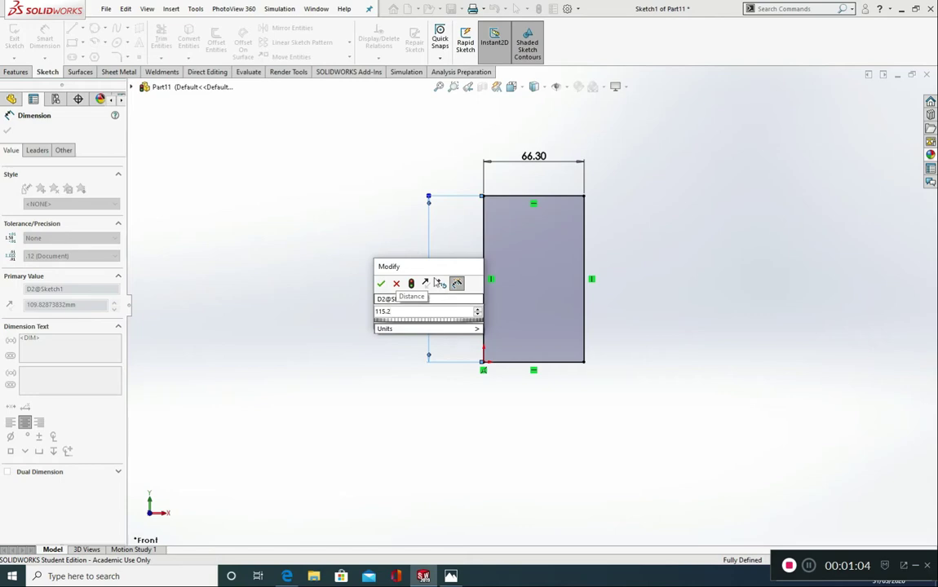
pyautogui.click(381, 283)
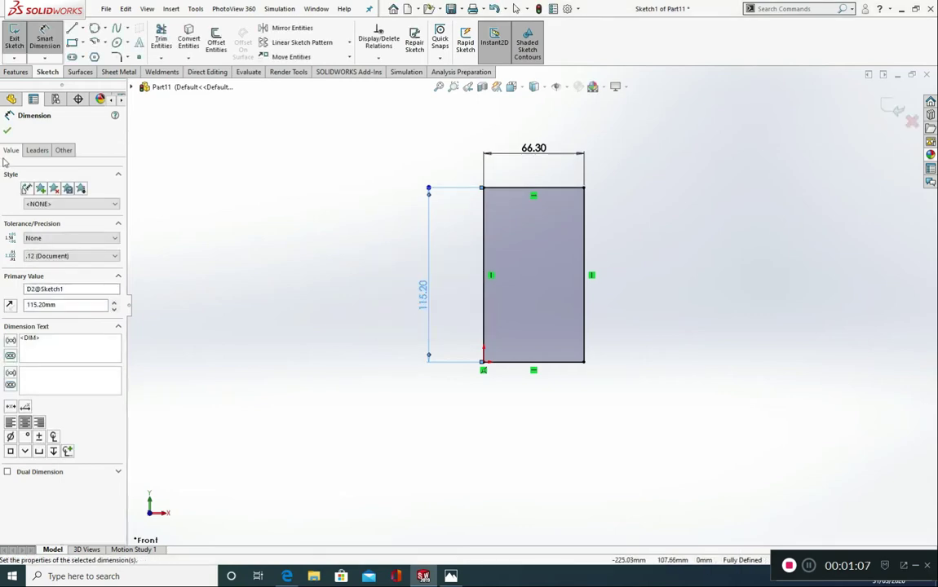
pyautogui.click(9, 132)
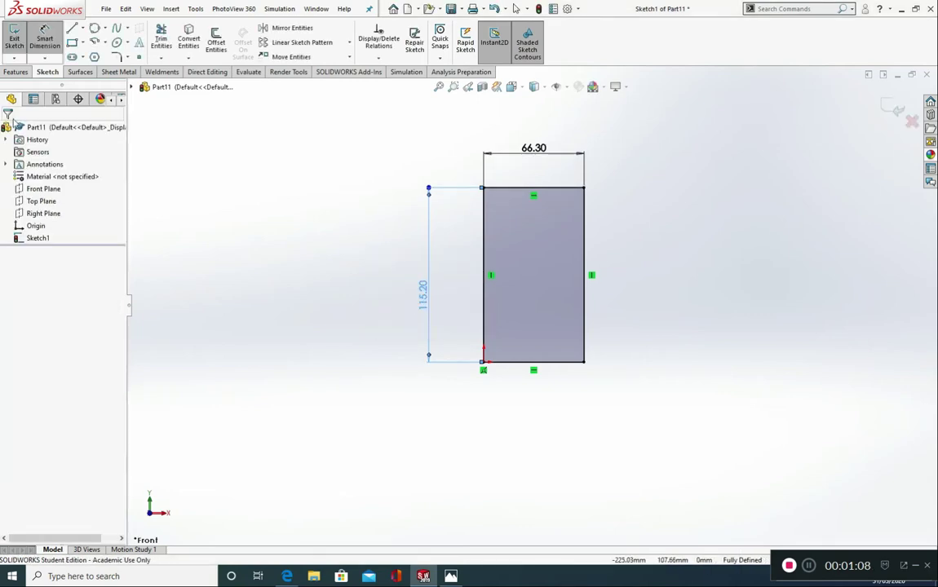
# Extrude the rectangle as a blind boss 10 mm deep.
pyautogui.click(17, 71)
pyautogui.click(18, 39)
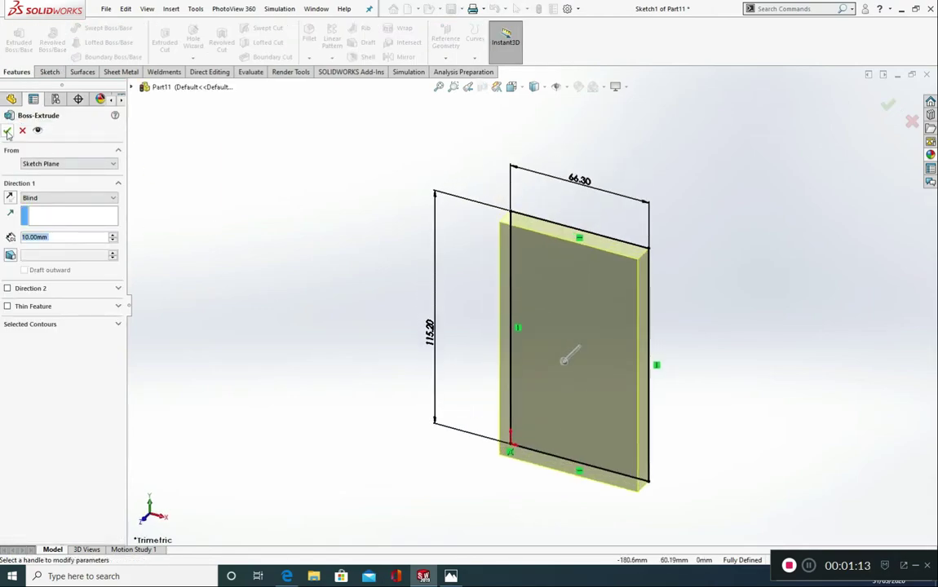
pyautogui.click(6, 129)
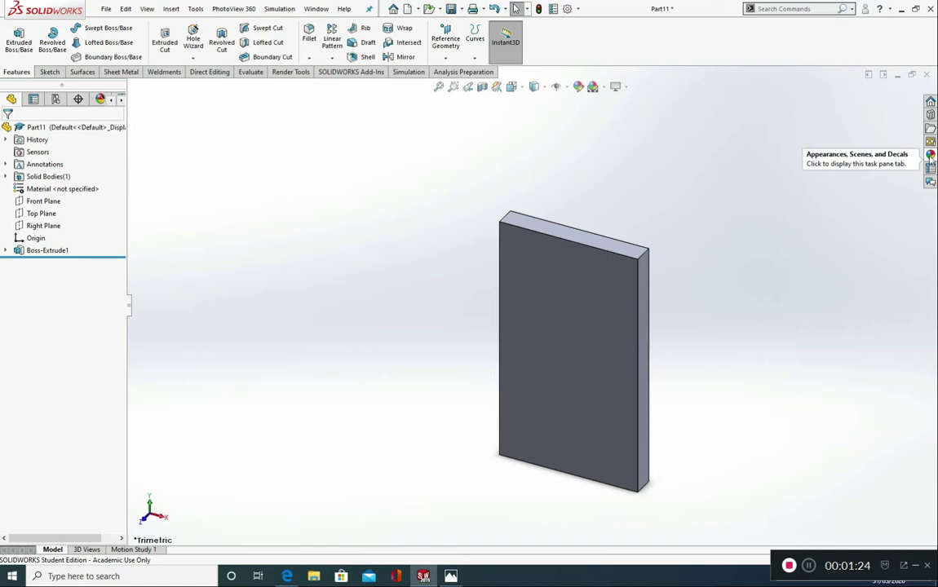
# Open the appearances library and collapse the expanded metal folders to reach the main appearance categories.
pyautogui.click(931, 155)
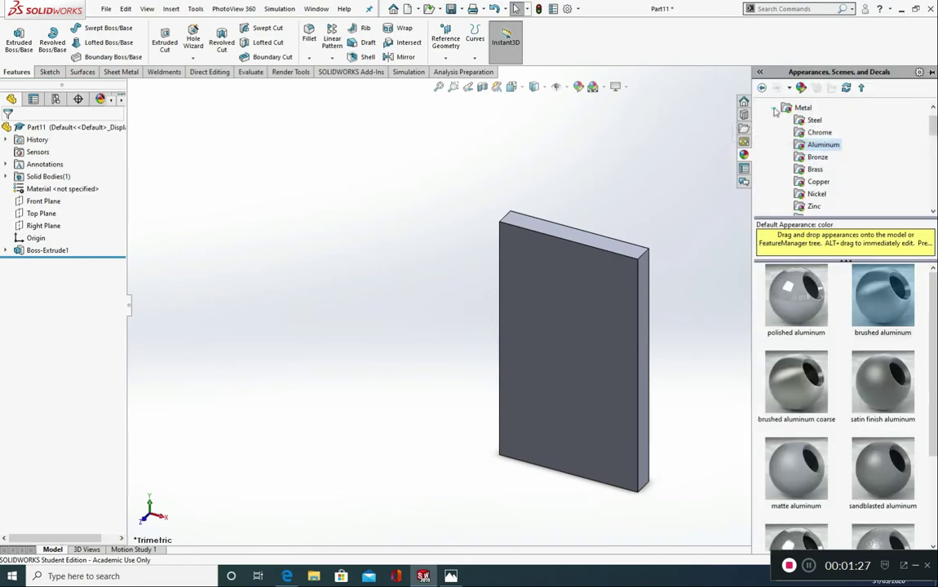
pyautogui.doubleClick(782, 110)
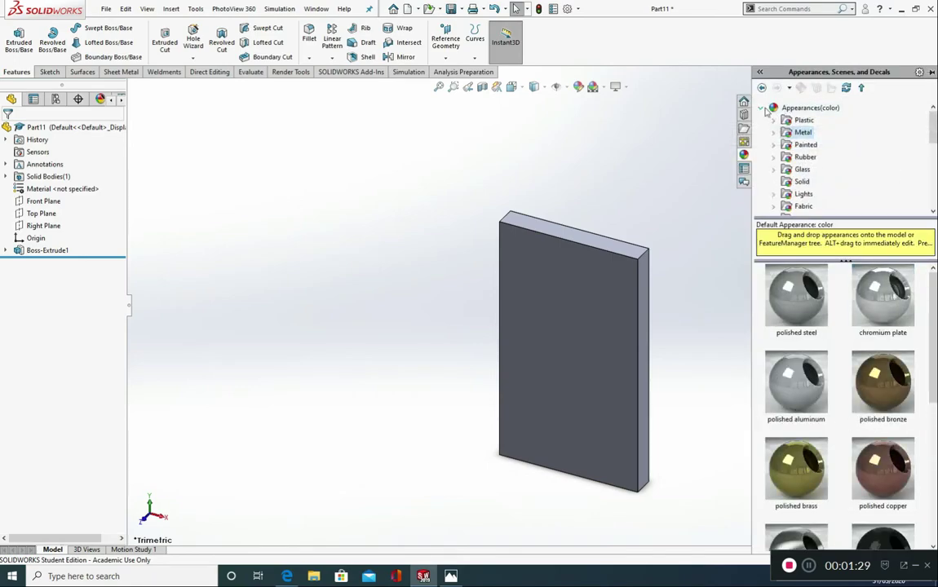
pyautogui.doubleClick(774, 109)
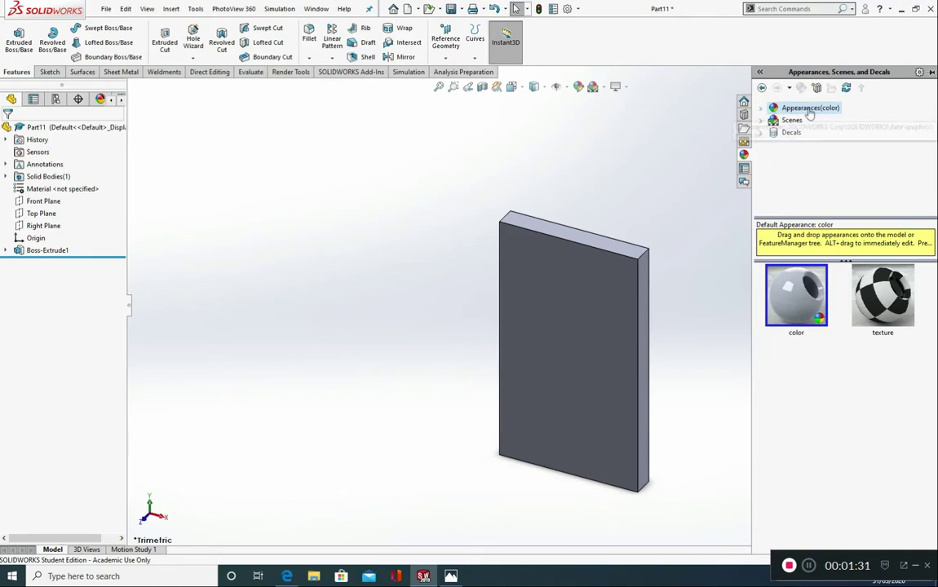
pyautogui.doubleClick(779, 108)
# Apply the floor tile1 appearance from the Stone, Architectural, Floor Tile category to the block's front face only.
pyautogui.scroll(-2, 797, 161)
pyautogui.click(773, 156)
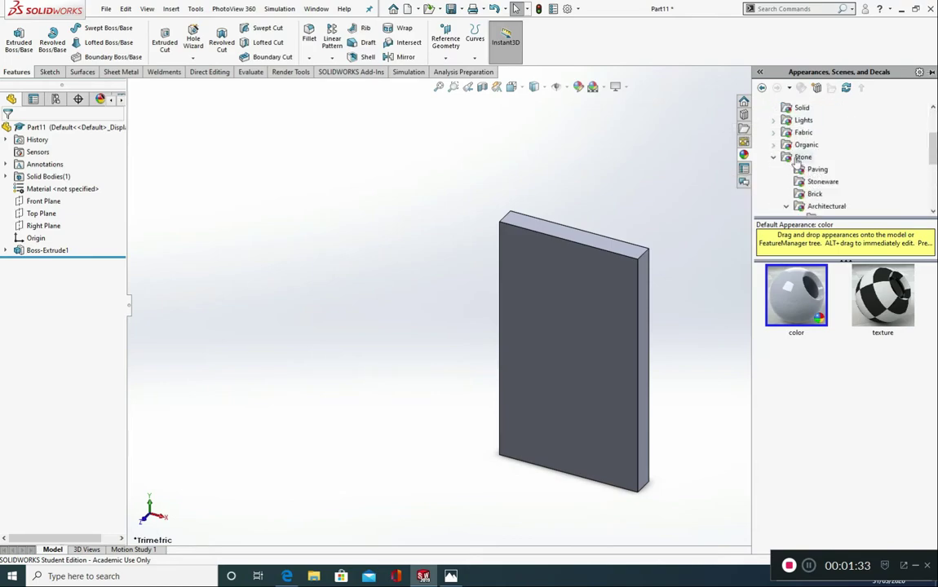
pyautogui.click(773, 159)
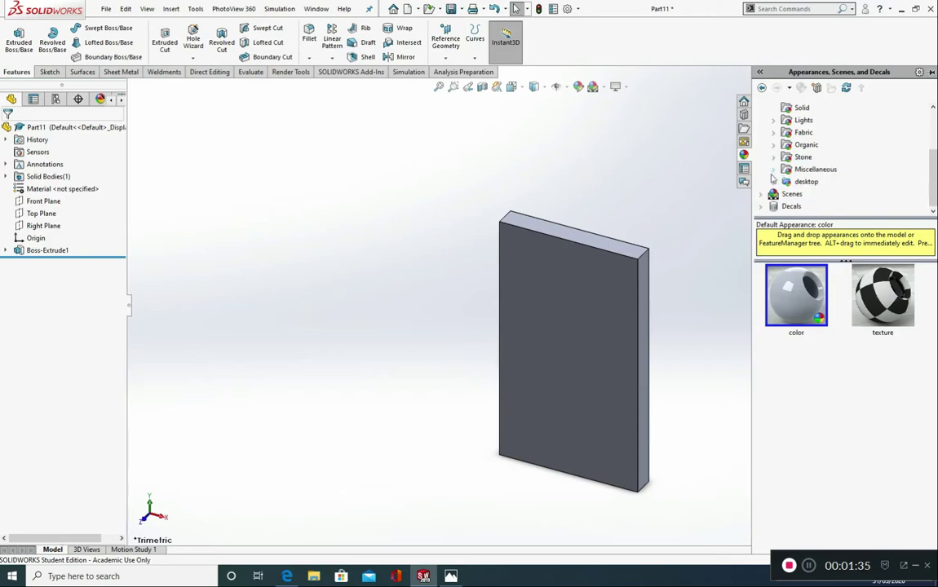
pyautogui.click(773, 158)
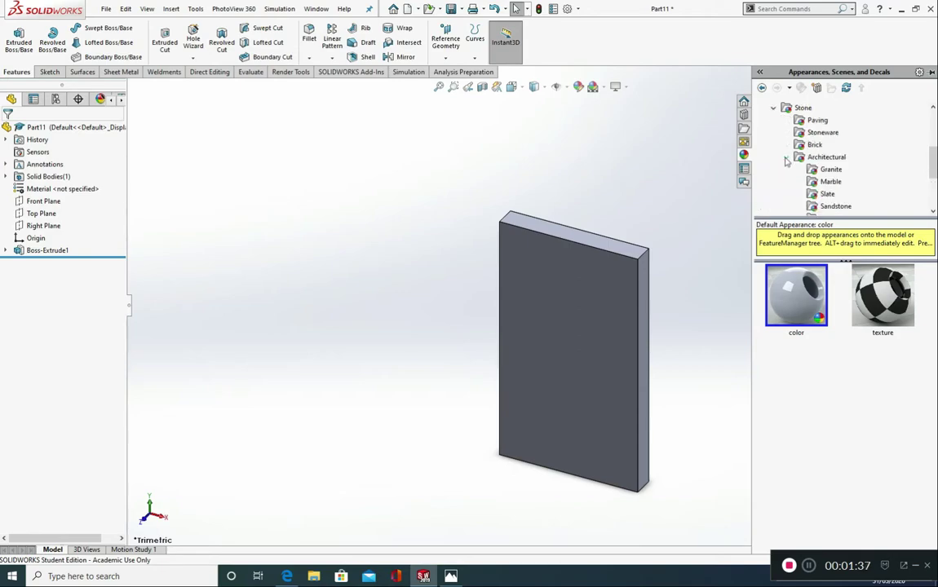
pyautogui.click(786, 158)
pyautogui.click(785, 158)
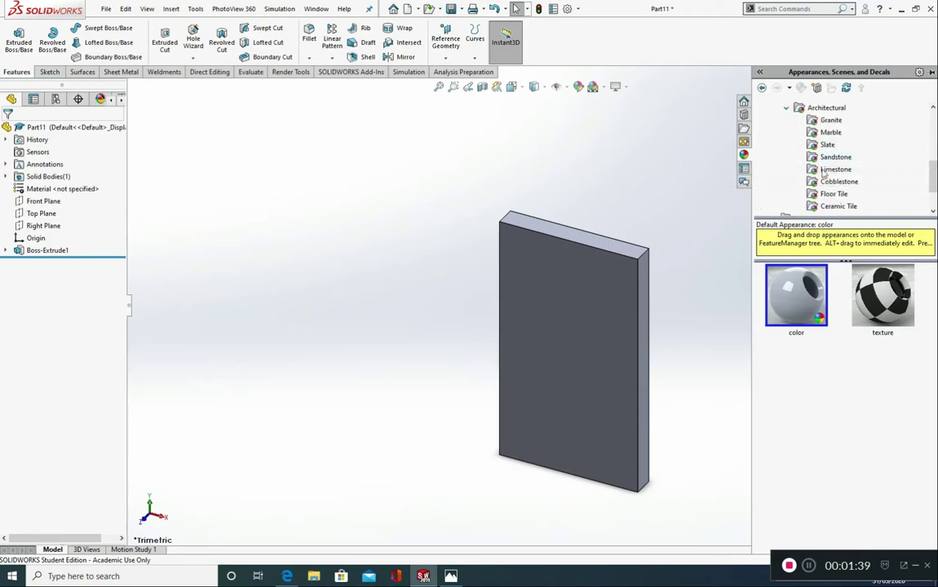
pyautogui.scroll(-1, 824, 159)
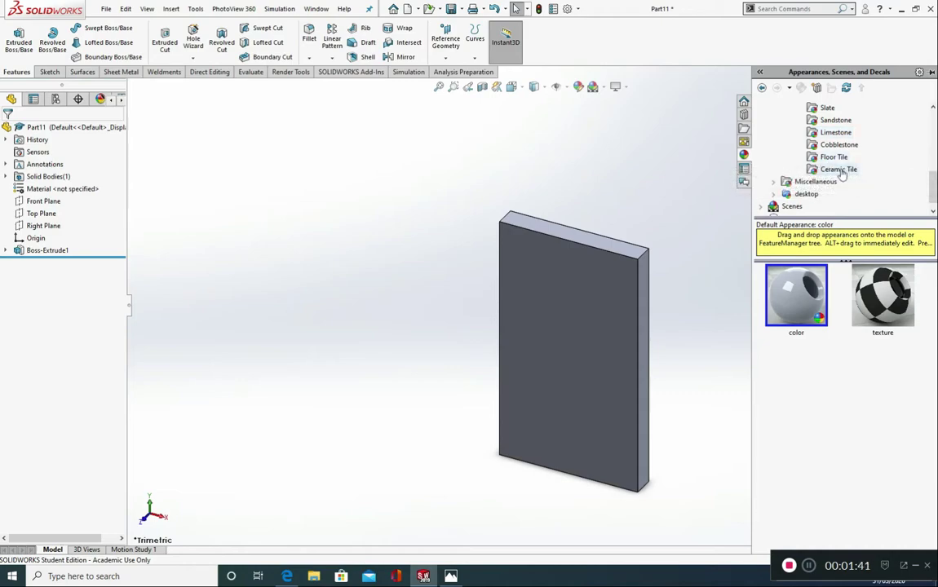
pyautogui.click(834, 157)
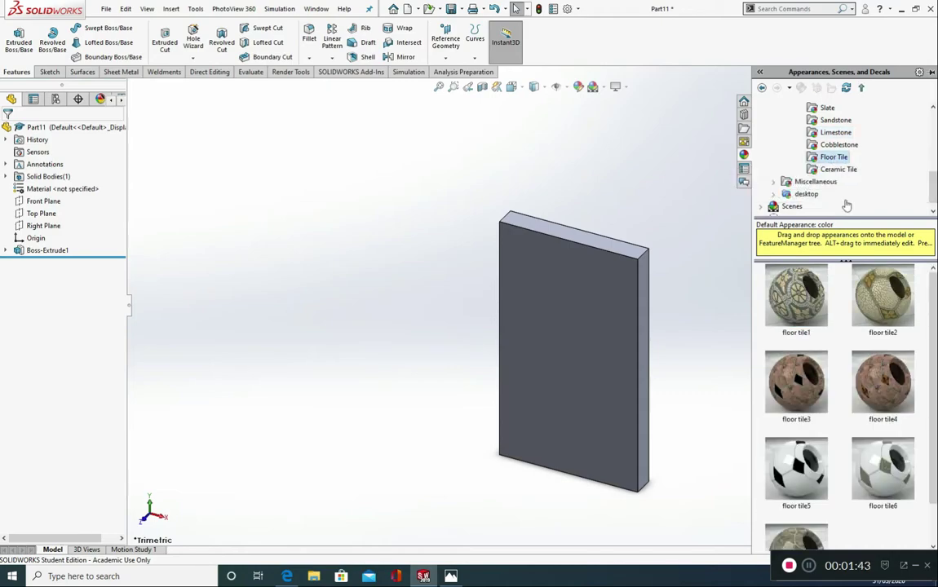
pyautogui.moveTo(795, 309); pyautogui.dragTo(566, 328)
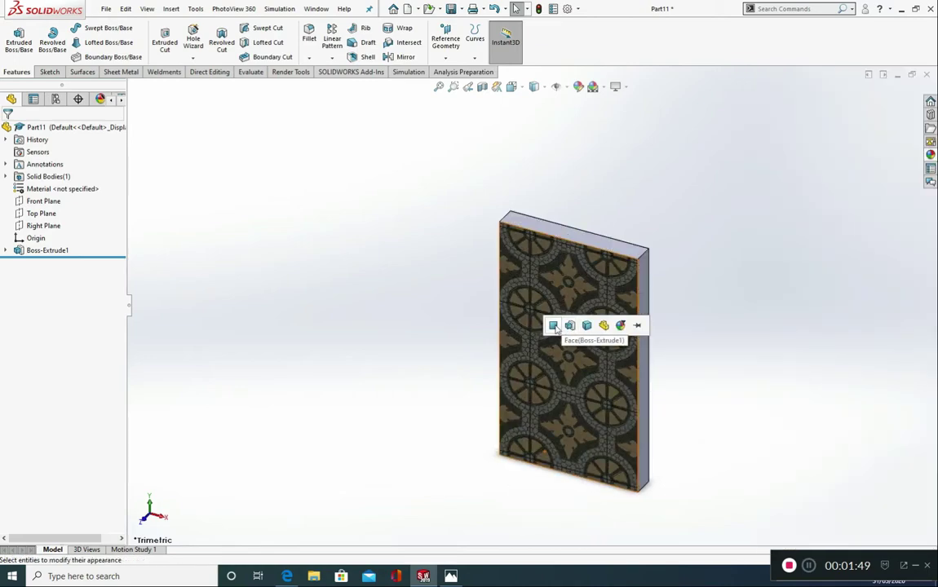
pyautogui.click(554, 326)
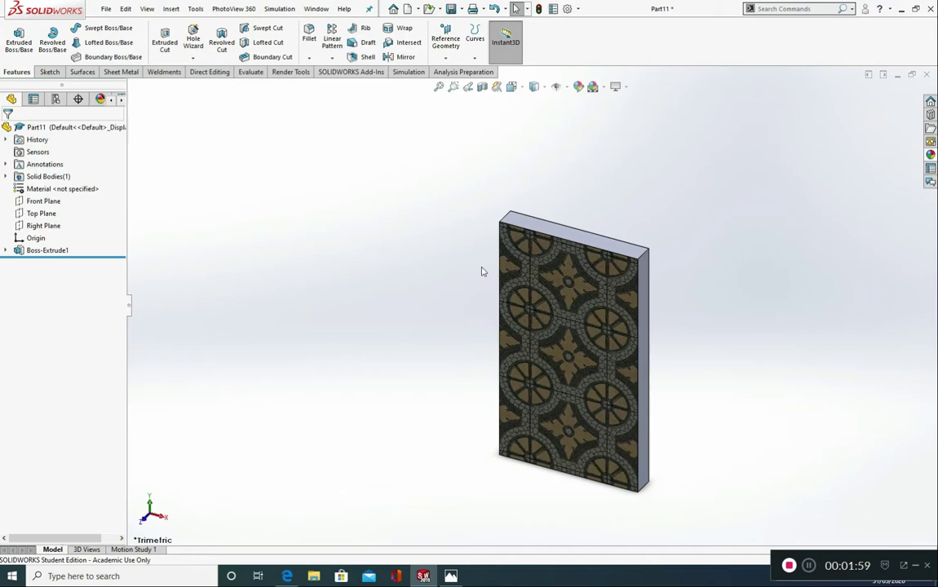
# Open the floor tile1 appearance for editing and browse for a replacement image file.
pyautogui.click(100, 98)
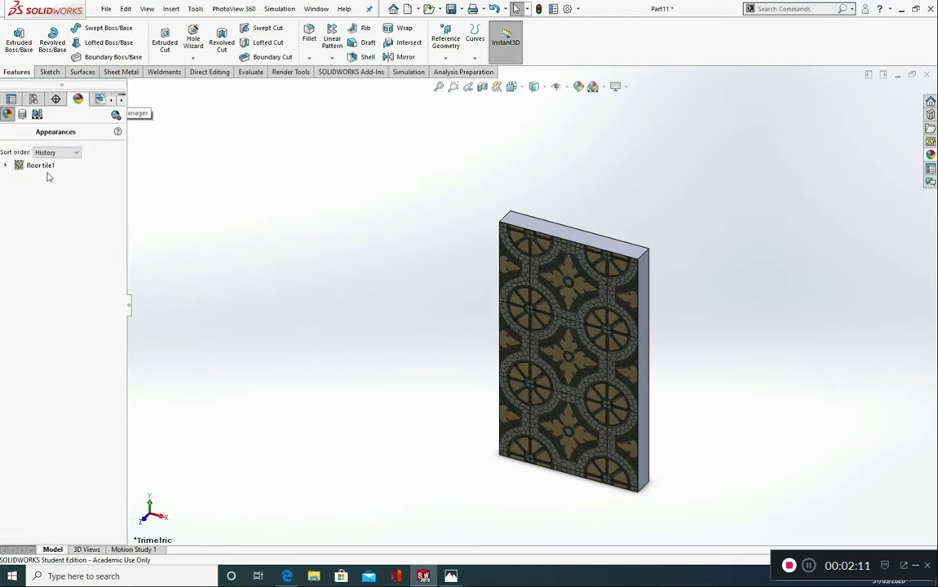
pyautogui.rightClick(21, 165)
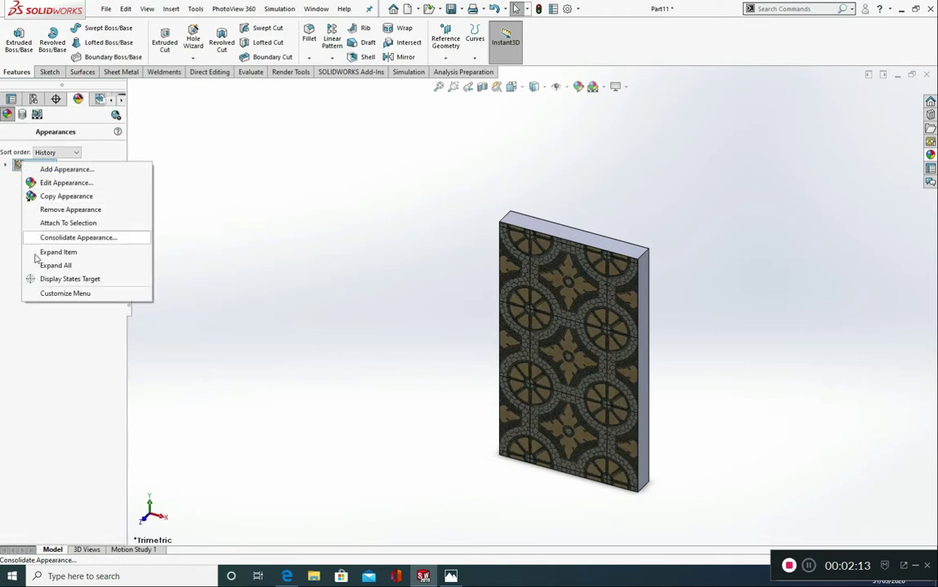
pyautogui.click(53, 185)
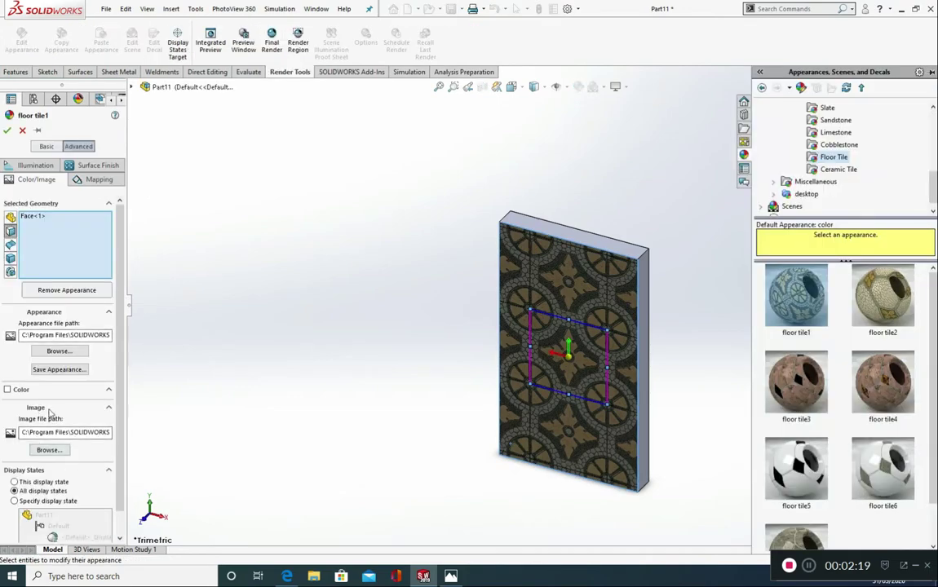
pyautogui.click(49, 449)
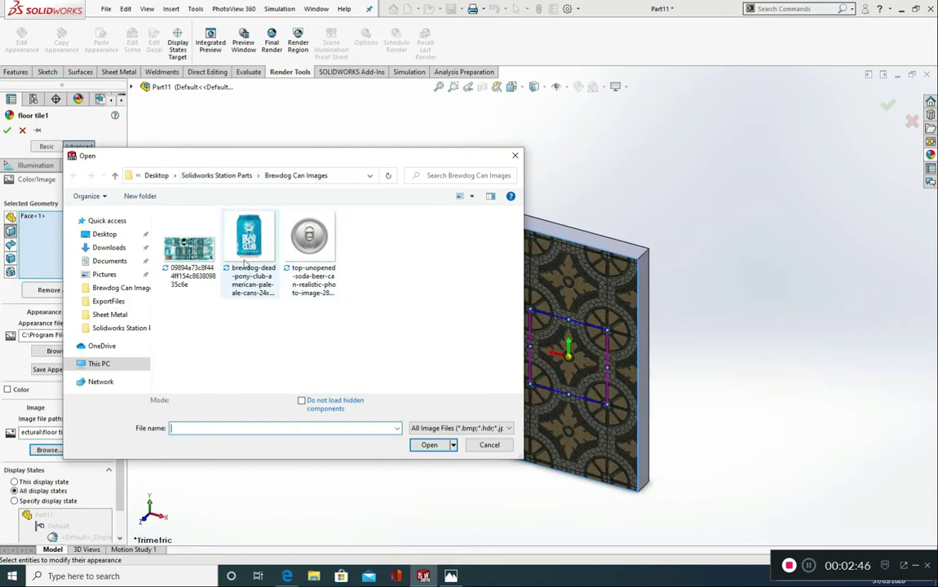
# Check the Brewdog can pictures in the Edge browser and load the brewdog-dead-pony-club-american-pale-ale-cans-24x-330ml_temp_1 image as the face texture.
pyautogui.click(286, 576)
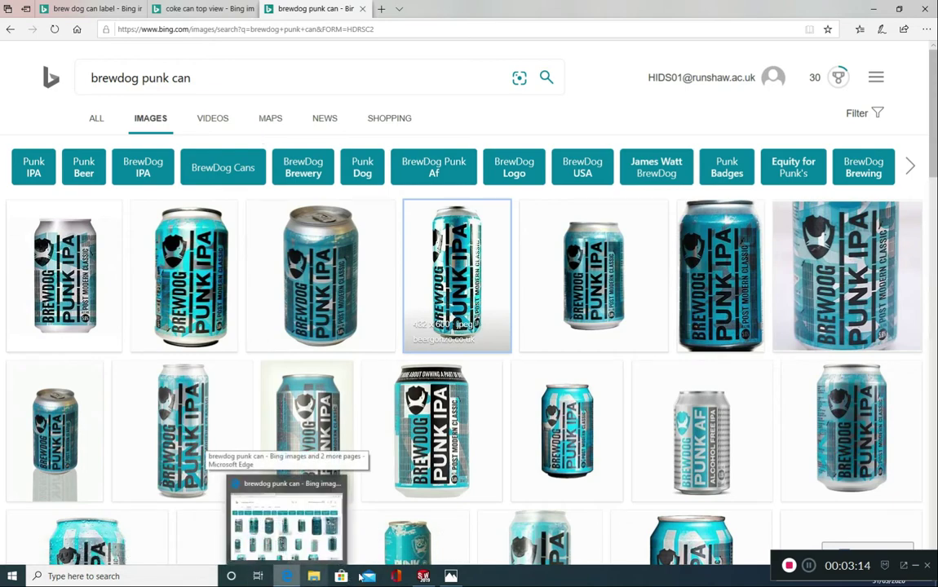
pyautogui.click(422, 577)
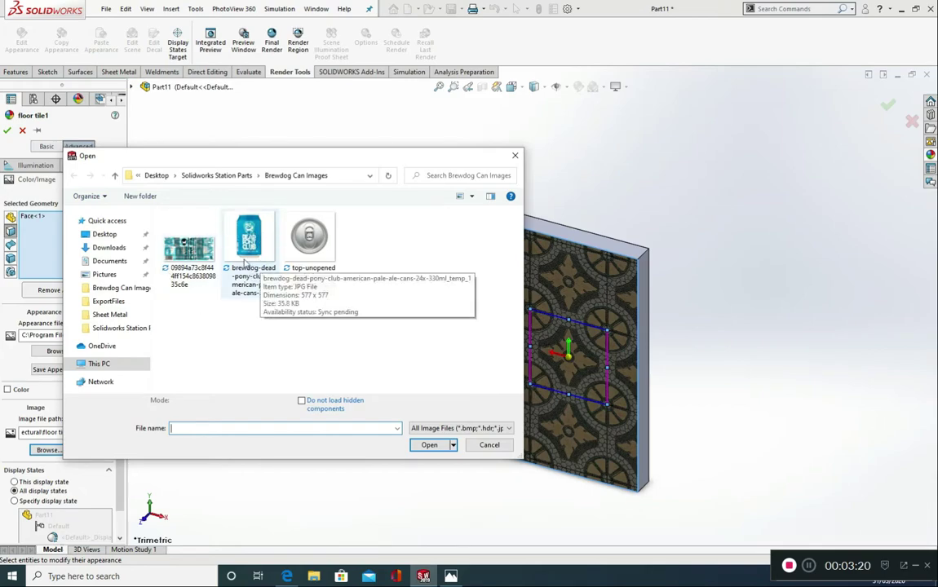
pyautogui.click(246, 241)
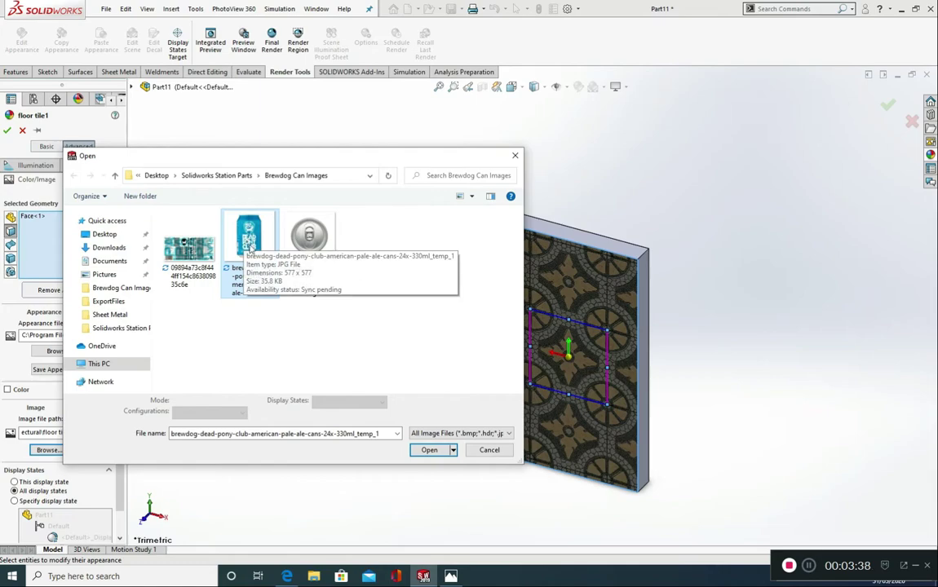
pyautogui.doubleClick(250, 248)
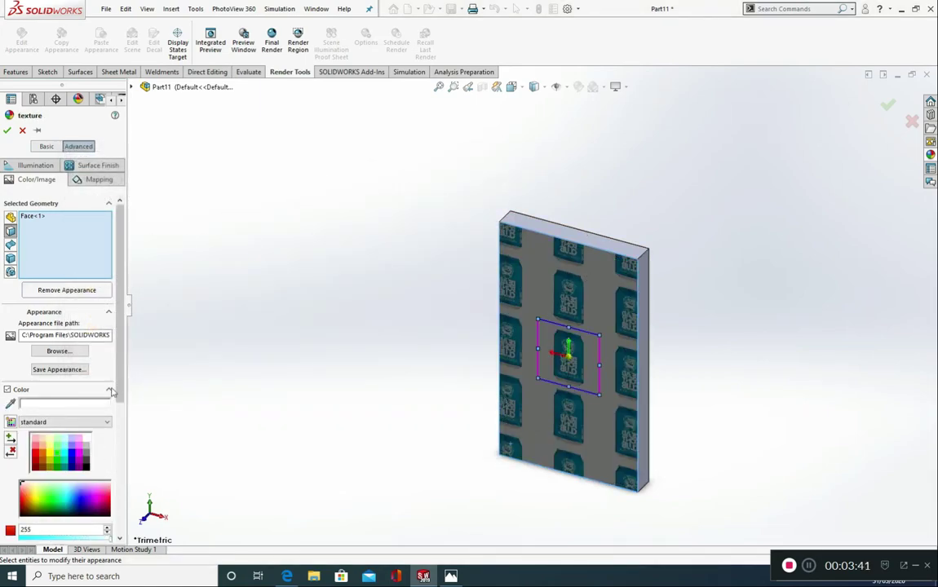
pyautogui.scroll(-3, 114, 380)
pyautogui.scroll(3, 113, 245)
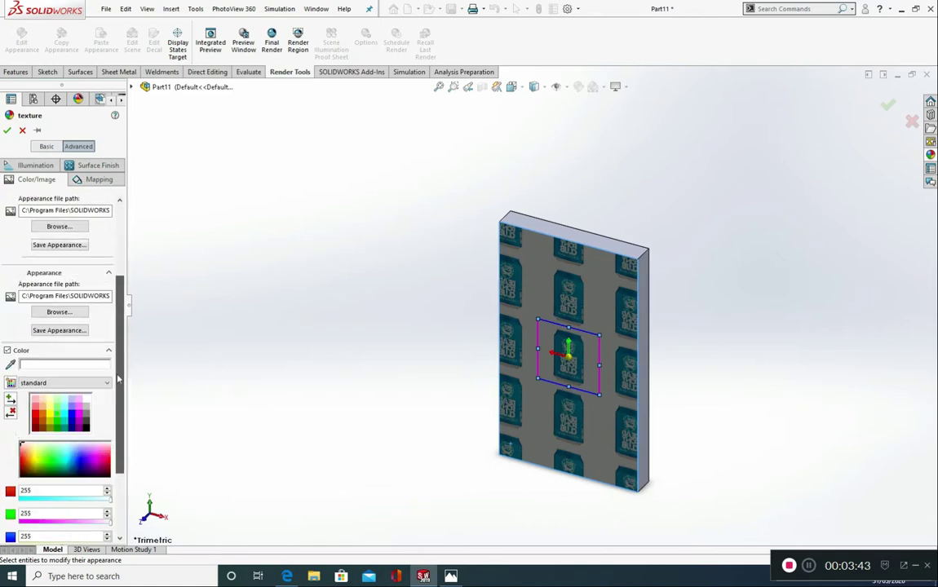
# Enlarge the texture mapping with its aspect ratio fixed until the can fills the block's front face, and accept the appearance.
pyautogui.click(97, 179)
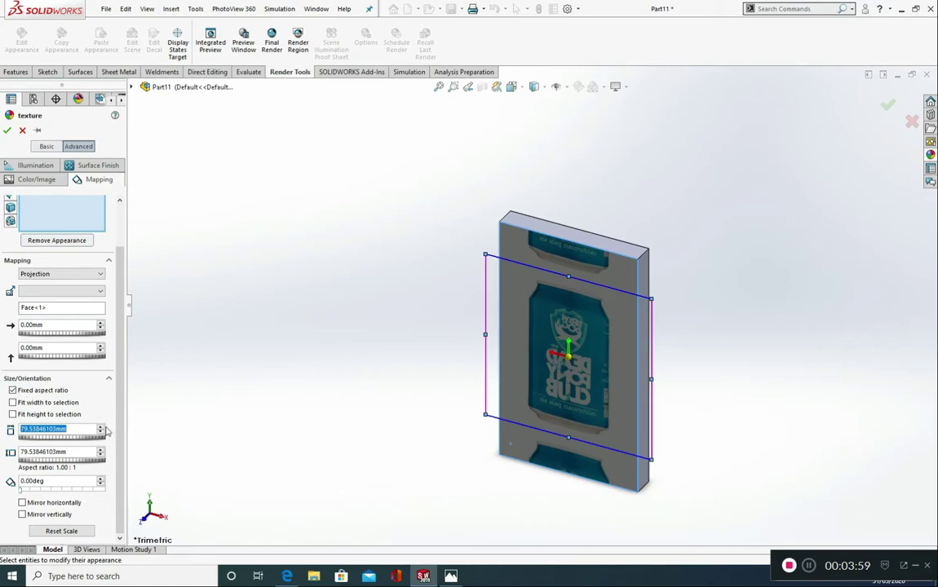
pyautogui.click(100, 427)
pyautogui.click(100, 428)
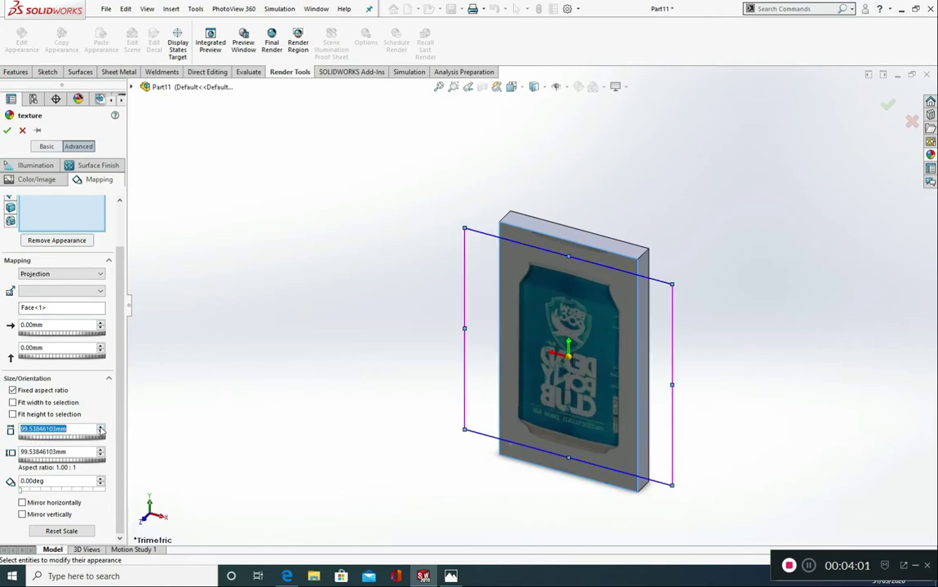
pyautogui.click(101, 428)
pyautogui.click(101, 427)
pyautogui.click(100, 427)
pyautogui.click(7, 131)
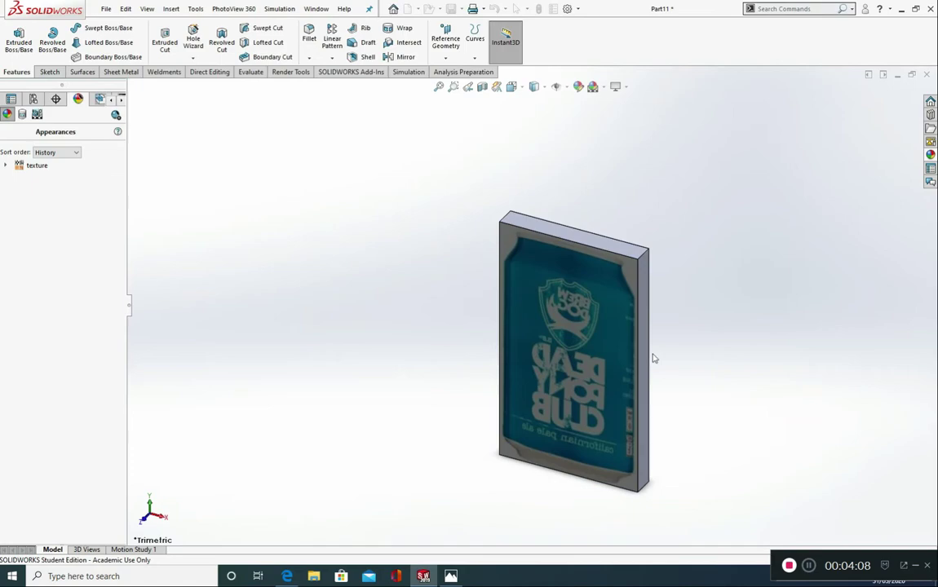
# View the block's front face straight on and start a new sketch on it.
pyautogui.click(627, 274)
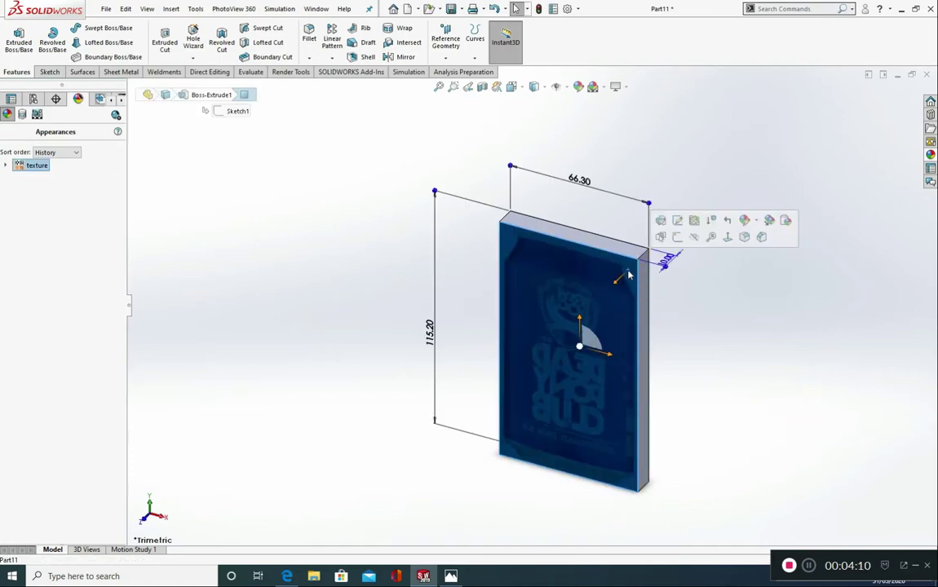
pyautogui.click(729, 237)
pyautogui.click(739, 297)
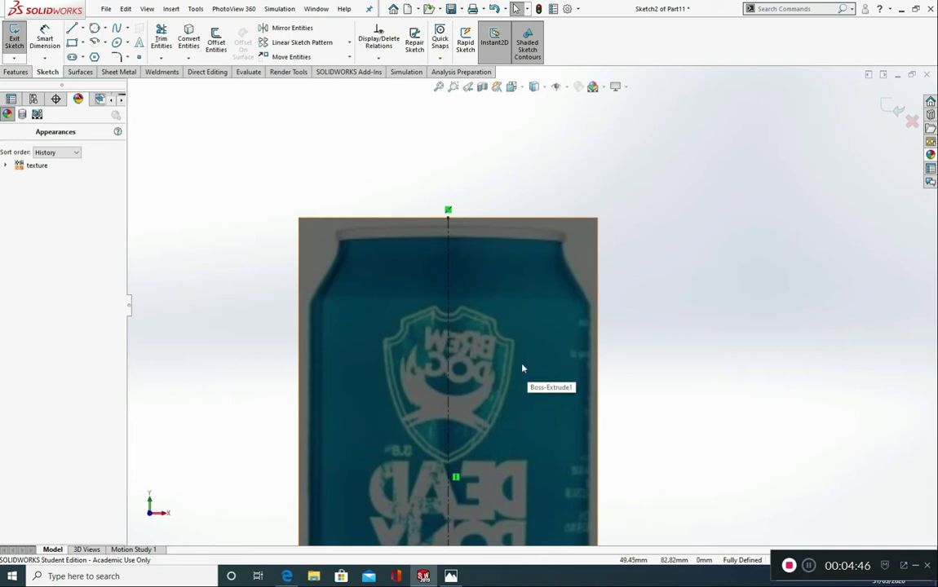
# Sketch the can's lid from the centreline: a horizontal line about 23.8 mm, a riser about 1.5 mm and a rim line about 2.2 mm.
pyautogui.click(73, 31)
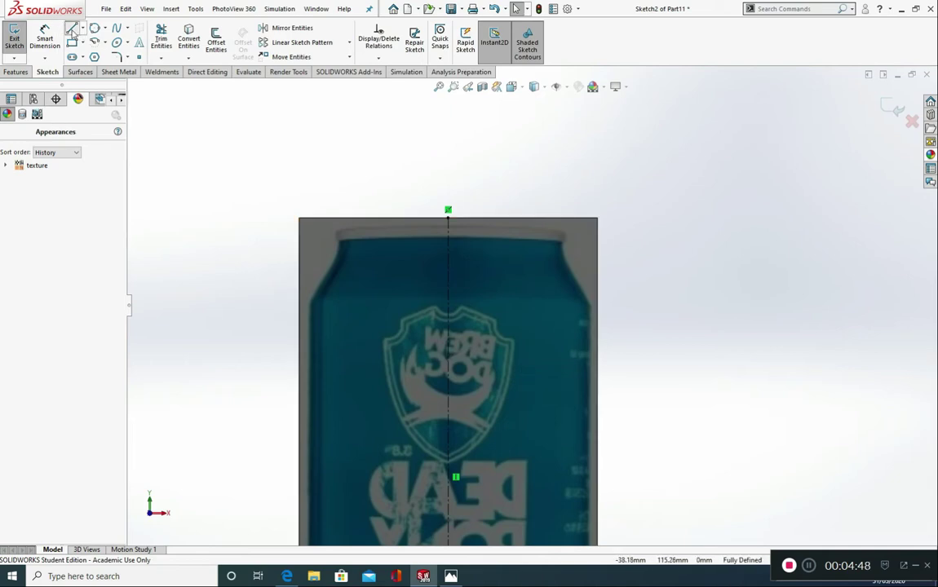
pyautogui.scroll(3, 481, 233)
pyautogui.click(426, 243)
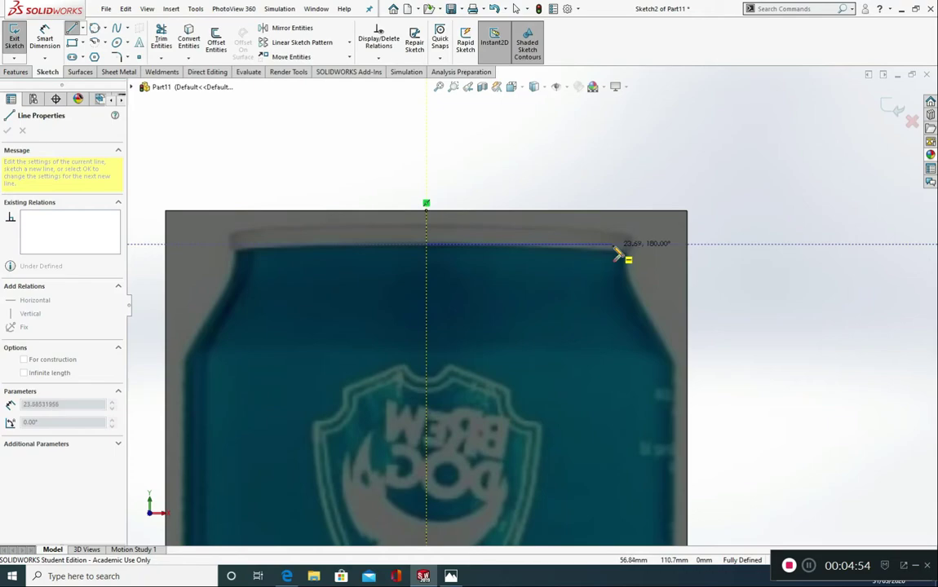
pyautogui.click(616, 243)
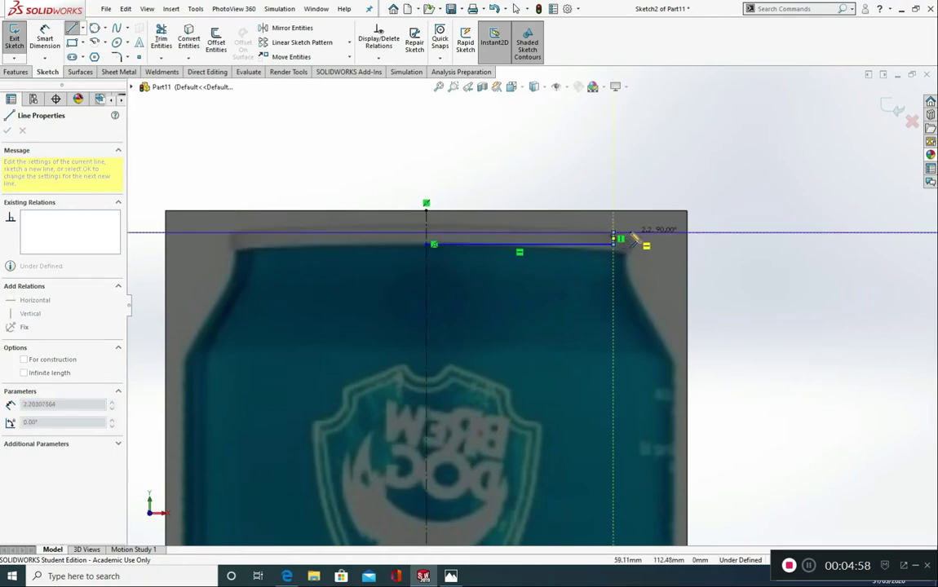
pyautogui.click(631, 233)
pyautogui.scroll(2, 644, 257)
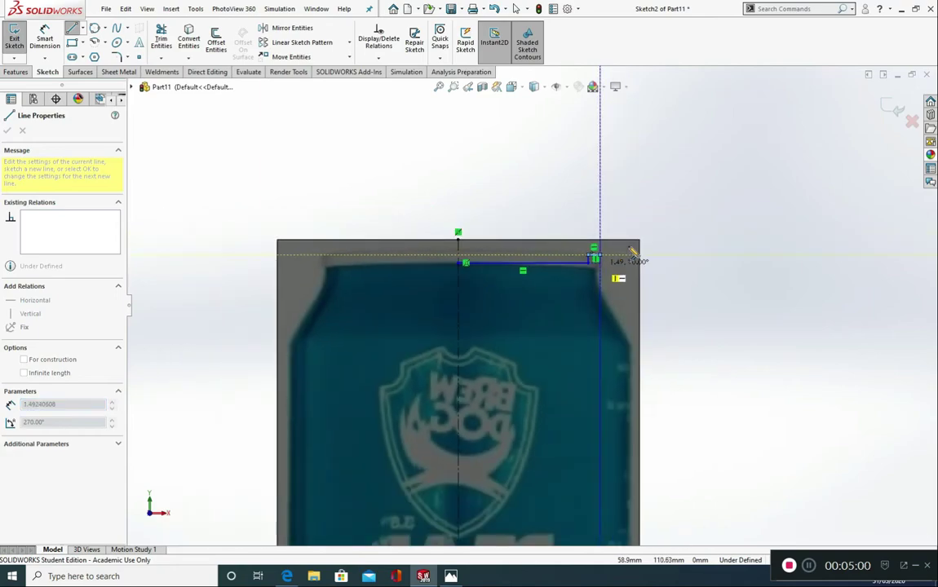
# Continue the profile with a vertical outer rim line, a slanted line about 2.2 mm long, and lines tracing the can's neck, side and base.
pyautogui.scroll(2, 548, 311)
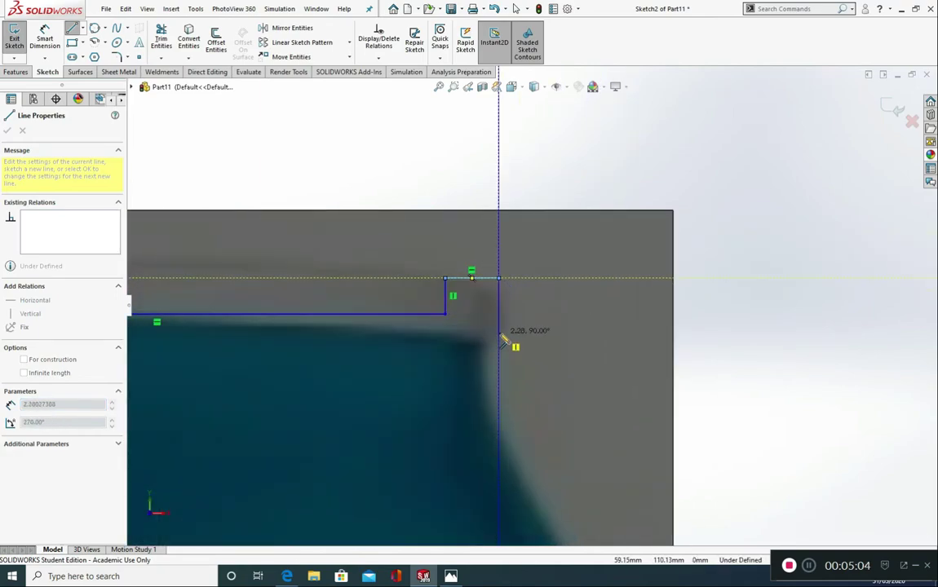
pyautogui.click(499, 338)
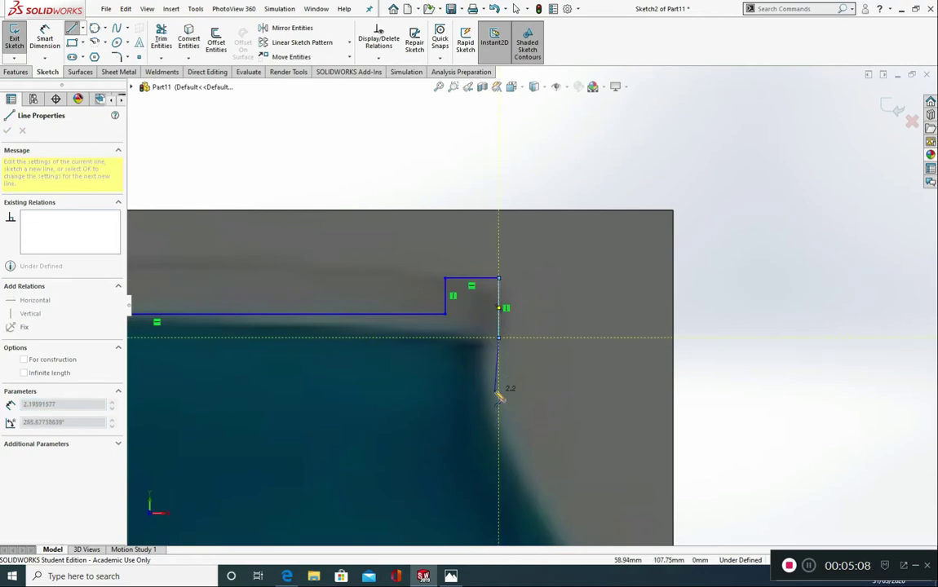
pyautogui.click(496, 392)
pyautogui.scroll(3, 526, 454)
pyautogui.scroll(-5, 562, 408)
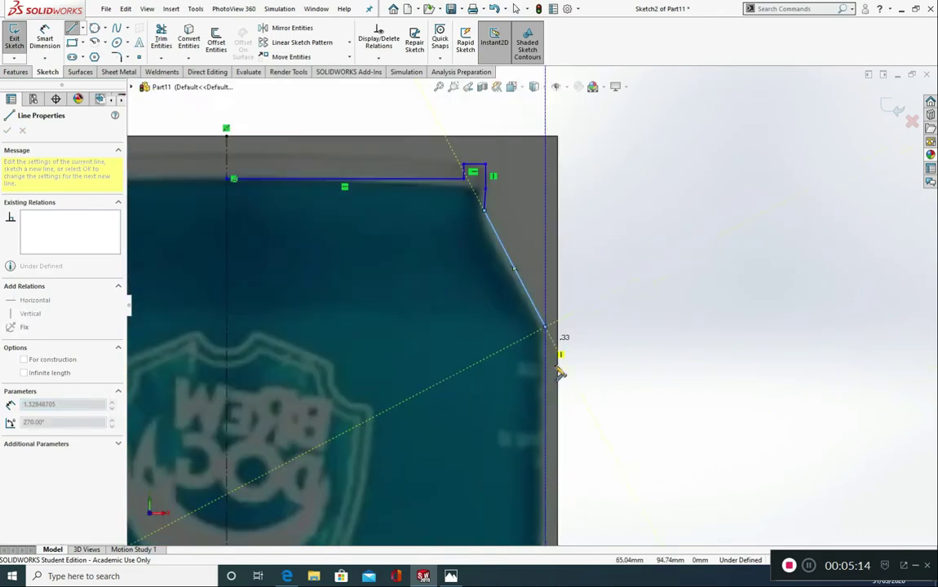
pyautogui.scroll(5, 559, 367)
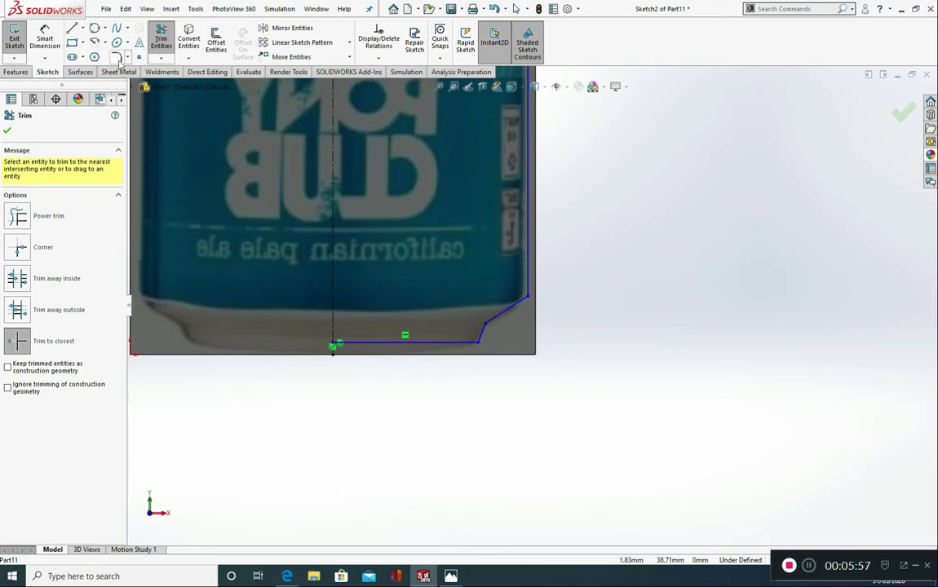
# Try to round the rim's inner lower corner with a 1 mm sketch fillet.
pyautogui.click(117, 58)
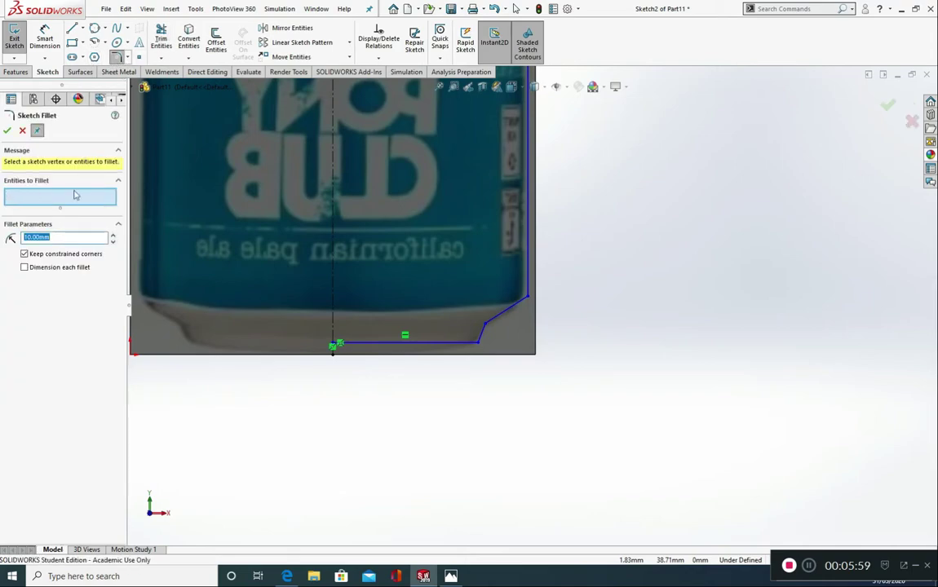
pyautogui.scroll(-1, 280, 327)
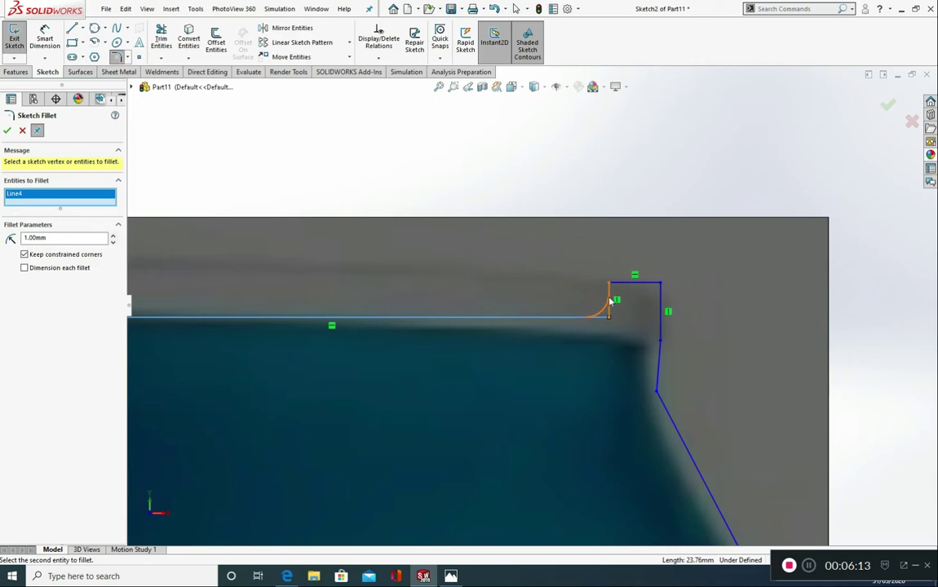
pyautogui.click(609, 304)
pyautogui.scroll(-3, 610, 295)
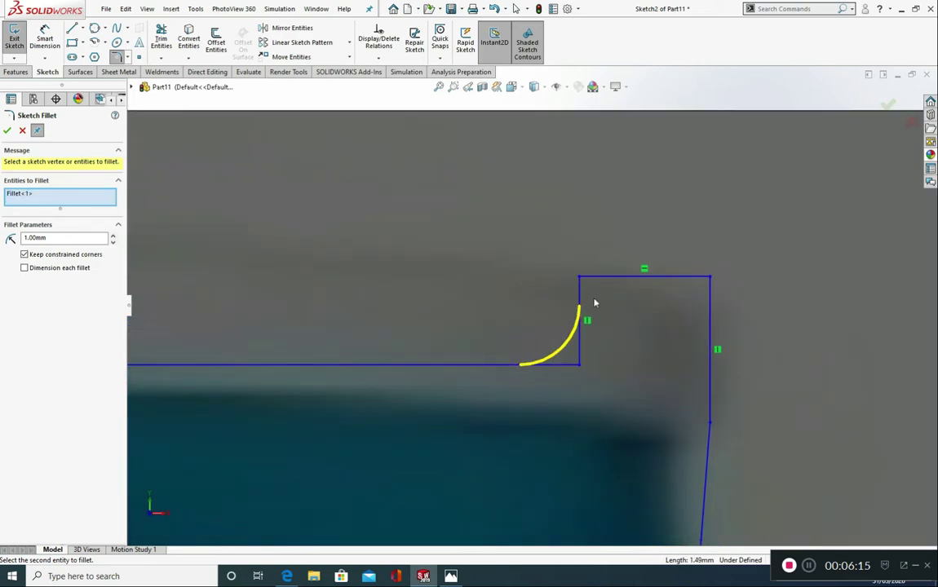
pyautogui.click(580, 295)
# Set the sketch fillet radius to 0.5 mm and round the rim's inner lower corner and both of its upper corners.
pyautogui.doubleClick(57, 246)
pyautogui.write('0.5')
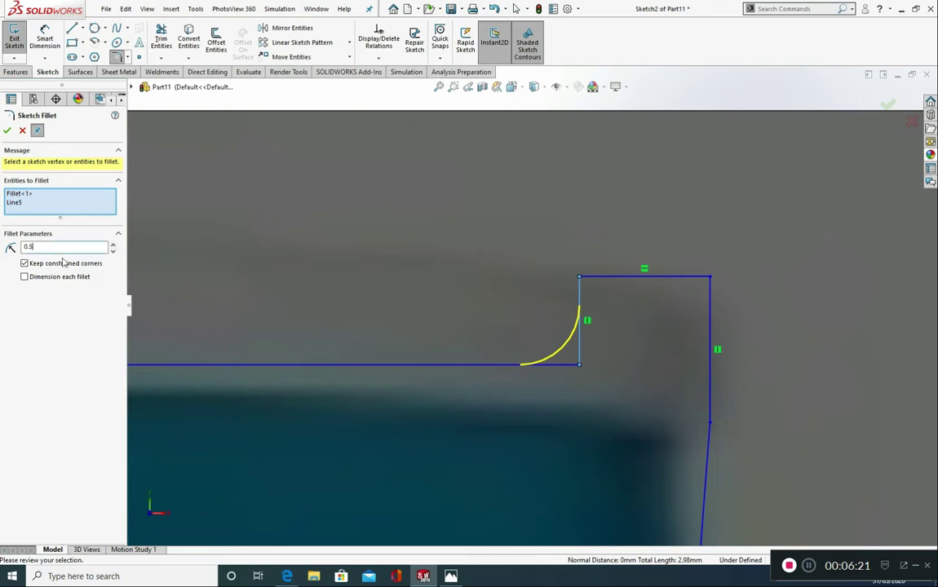
pyautogui.click(505, 366)
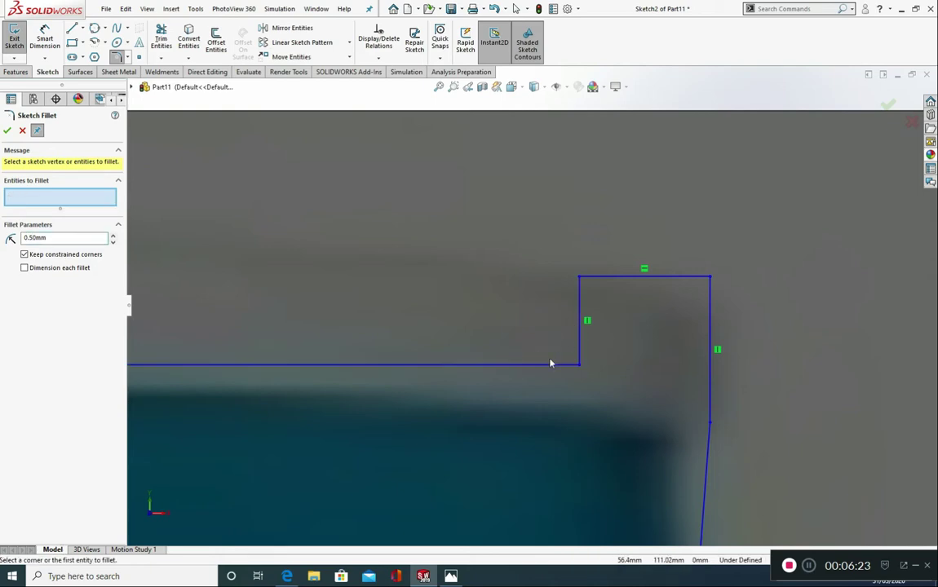
pyautogui.click(550, 363)
pyautogui.click(579, 336)
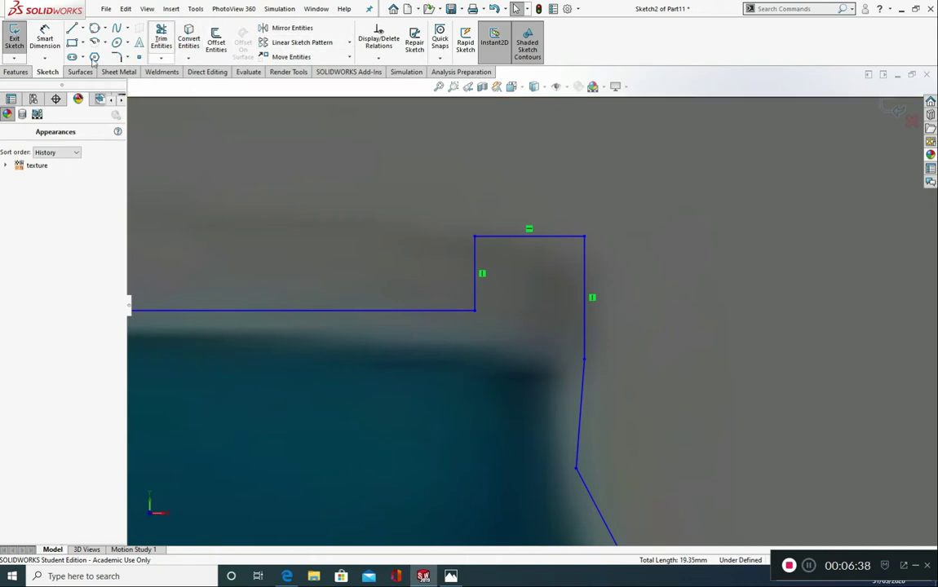
pyautogui.click(117, 57)
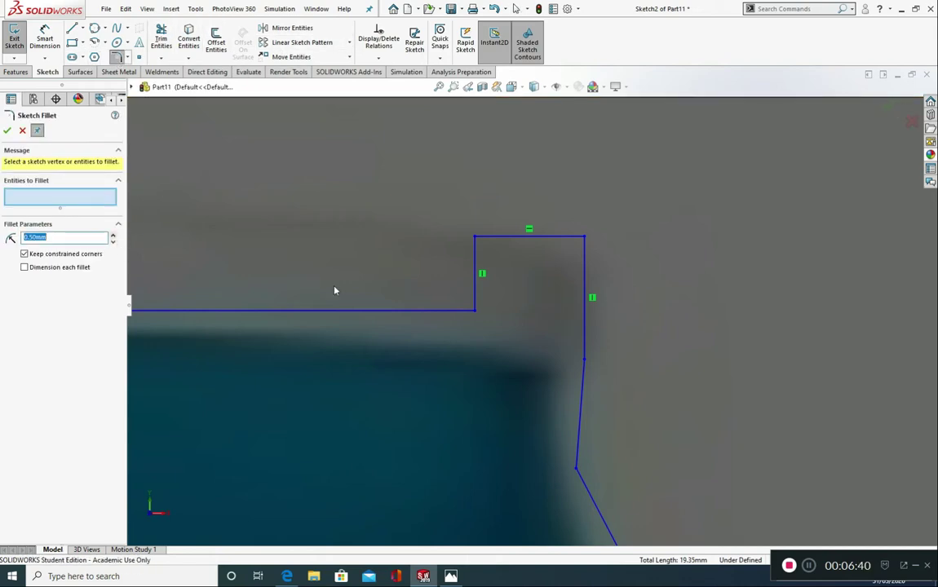
pyautogui.click(453, 309)
pyautogui.click(512, 236)
pyautogui.click(550, 237)
pyautogui.click(585, 269)
pyautogui.click(8, 131)
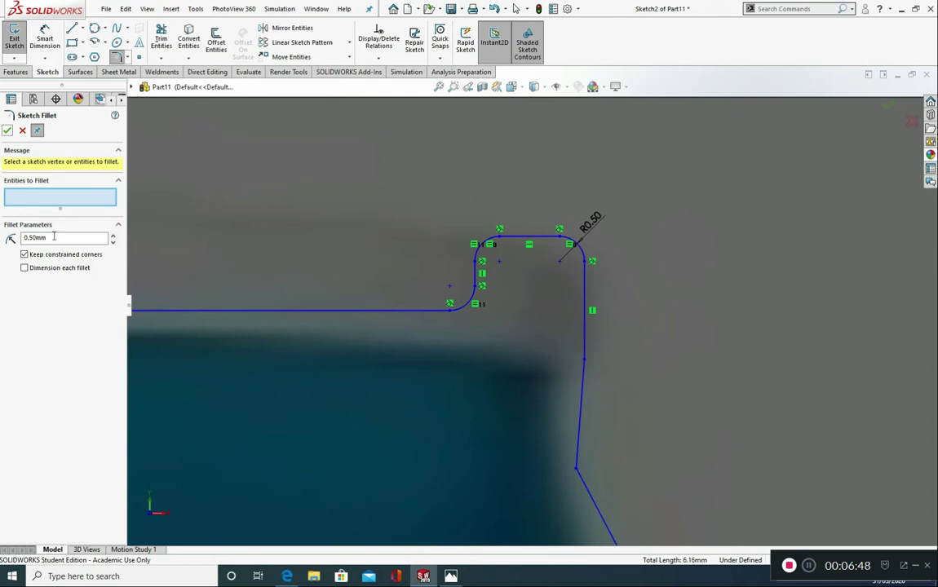
# Set the sketch fillet radius to 1 mm and select the slanted line below the rim for rounding.
pyautogui.moveTo(54, 237); pyautogui.dragTo(5, 238)
pyautogui.write('1')
pyautogui.scroll(-2, 604, 392)
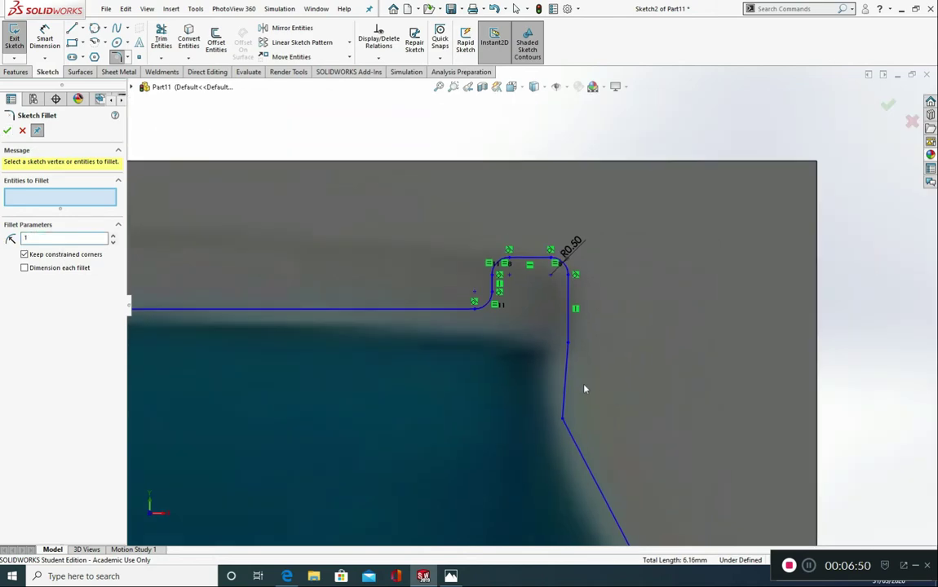
pyautogui.click(566, 383)
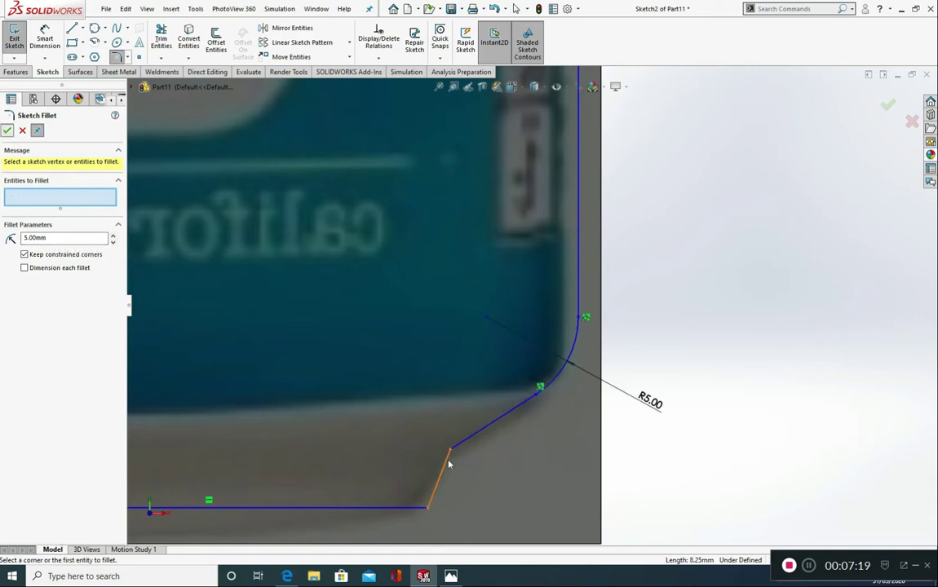
# Add 2 mm sketch fillets to the can's lower step corner and the outer corner of its base line.
pyautogui.doubleClick(36, 237)
pyautogui.write('2')
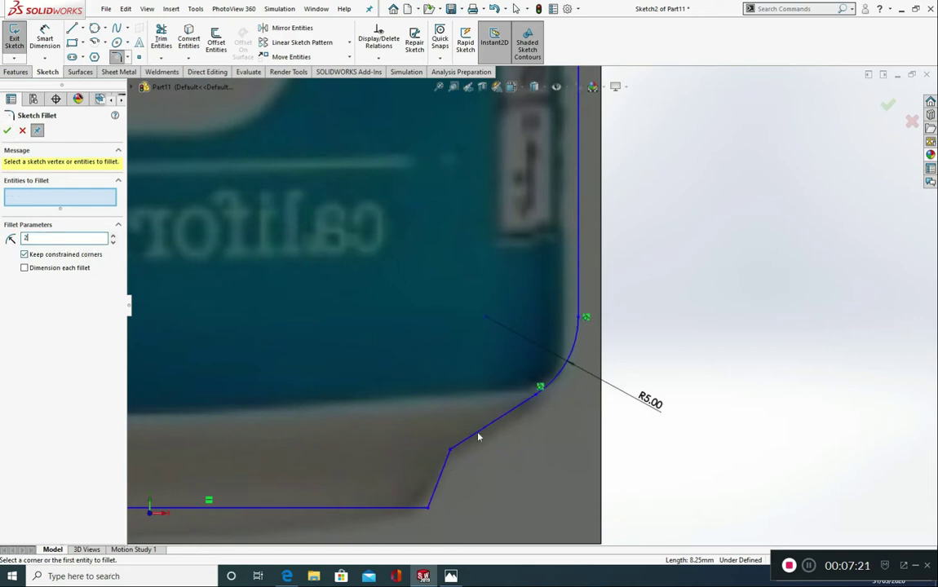
pyautogui.click(469, 436)
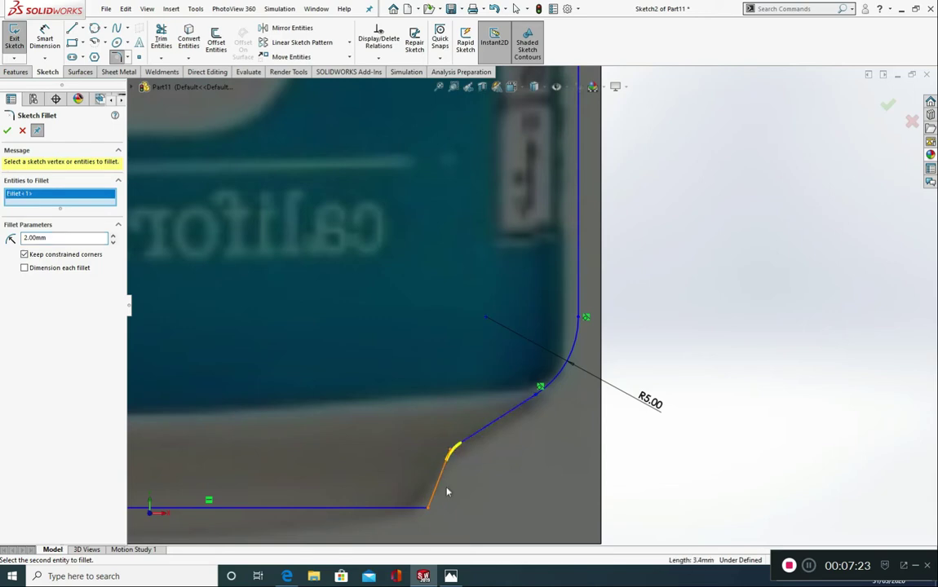
pyautogui.click(7, 131)
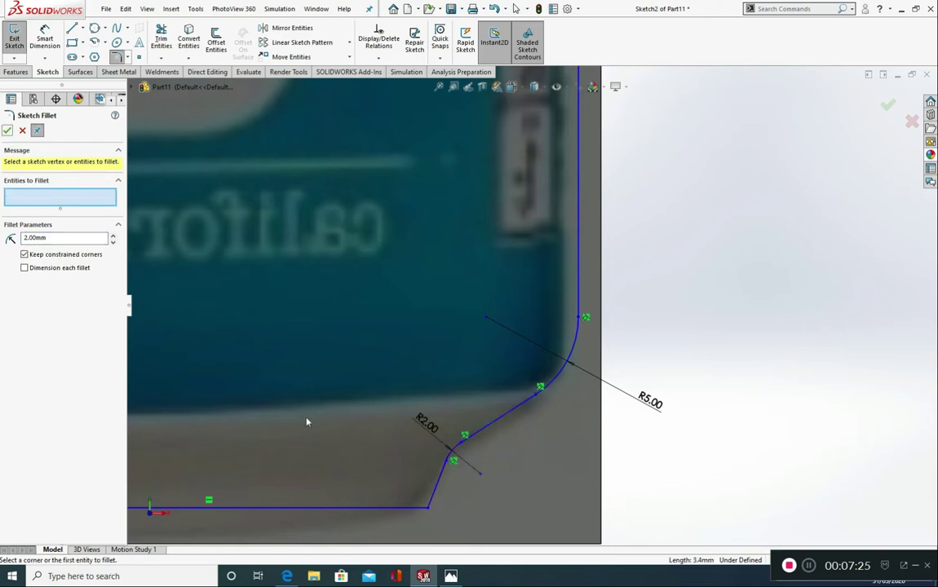
pyautogui.click(416, 508)
pyautogui.click(416, 511)
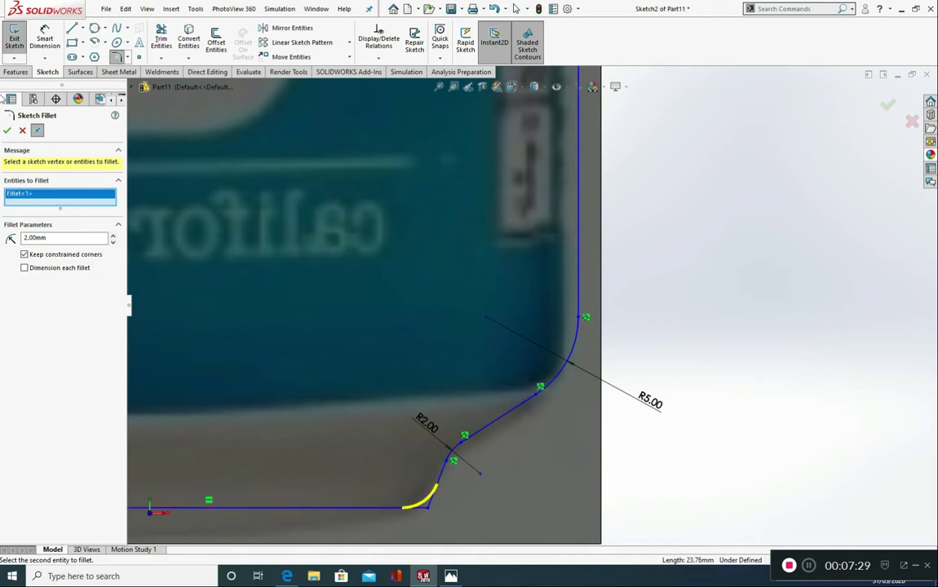
pyautogui.click(8, 131)
pyautogui.scroll(2, 512, 471)
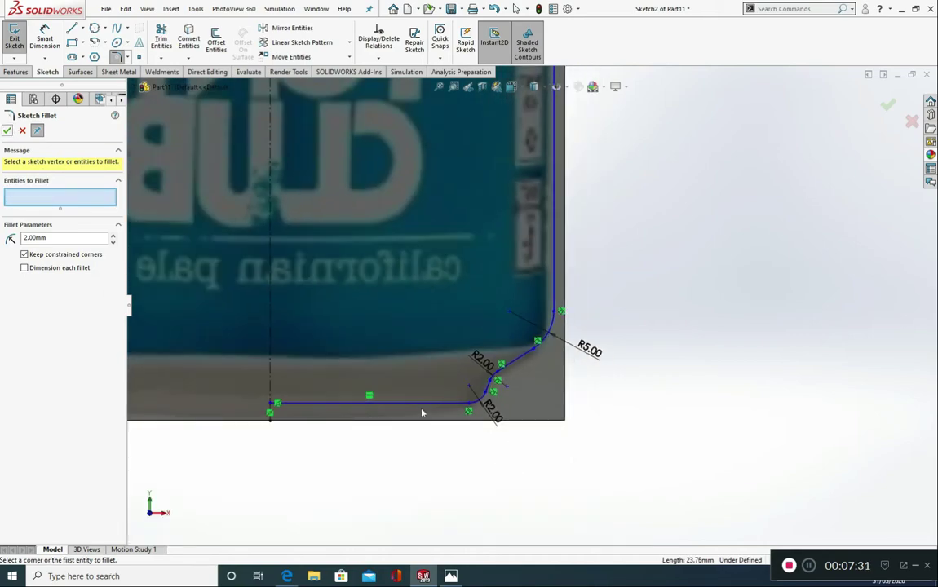
pyautogui.click(7, 131)
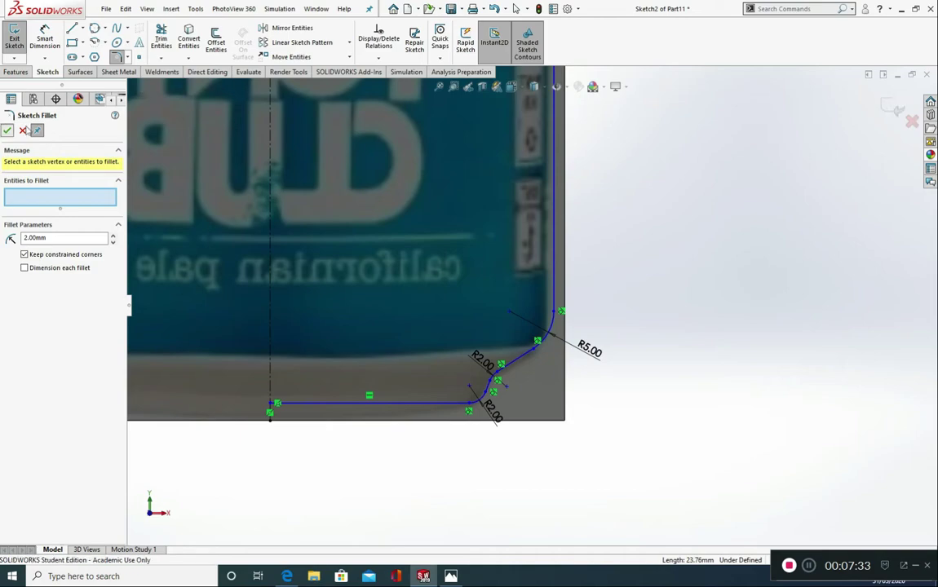
# Draw a spline from the inner end of the lower R2 fillet, rising above the base line and ending past the centre line.
pyautogui.click(115, 28)
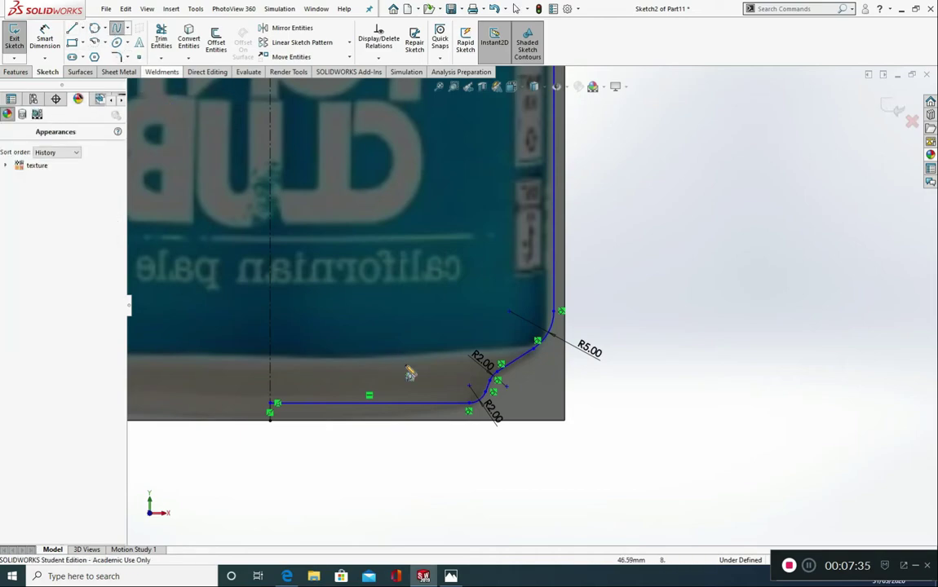
pyautogui.scroll(-2, 407, 373)
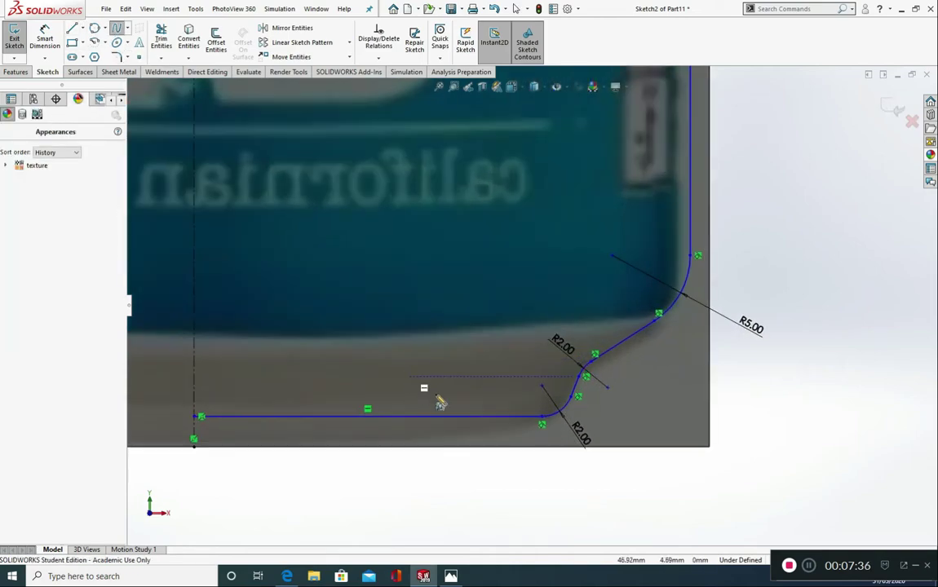
pyautogui.click(543, 420)
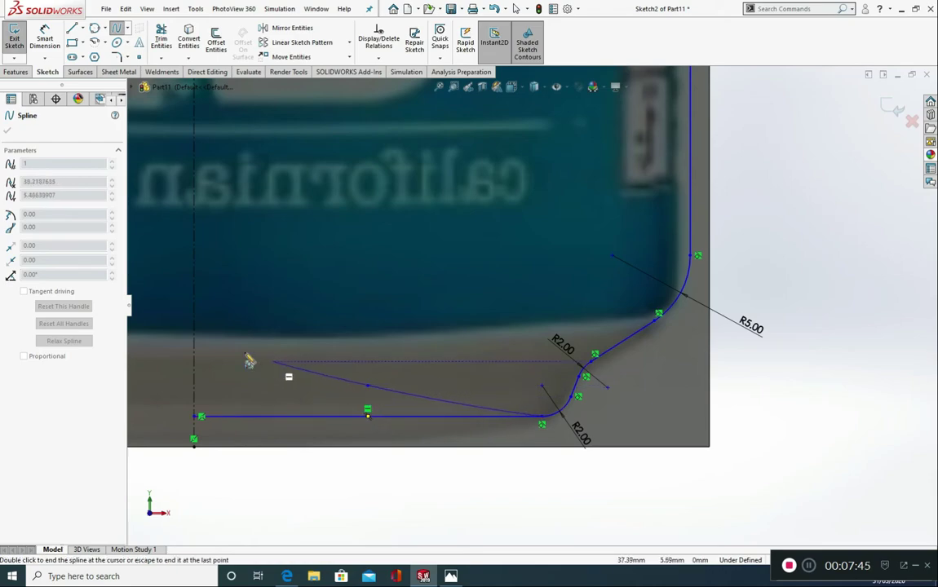
pyautogui.click(195, 341)
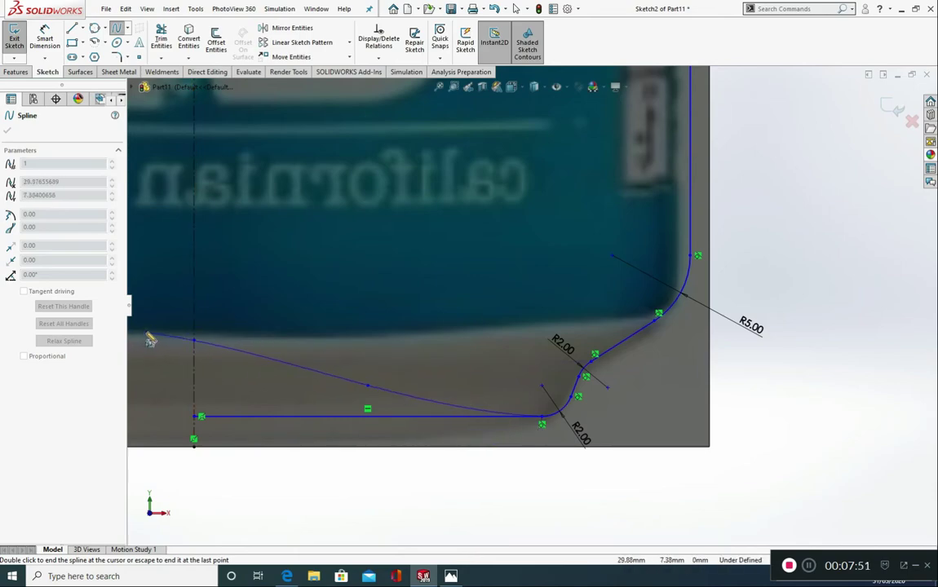
pyautogui.doubleClick(142, 331)
# Trim off the part of the spline that extends beyond the vertical centre line.
pyautogui.click(160, 37)
pyautogui.scroll(1, 295, 316)
pyautogui.click(295, 316)
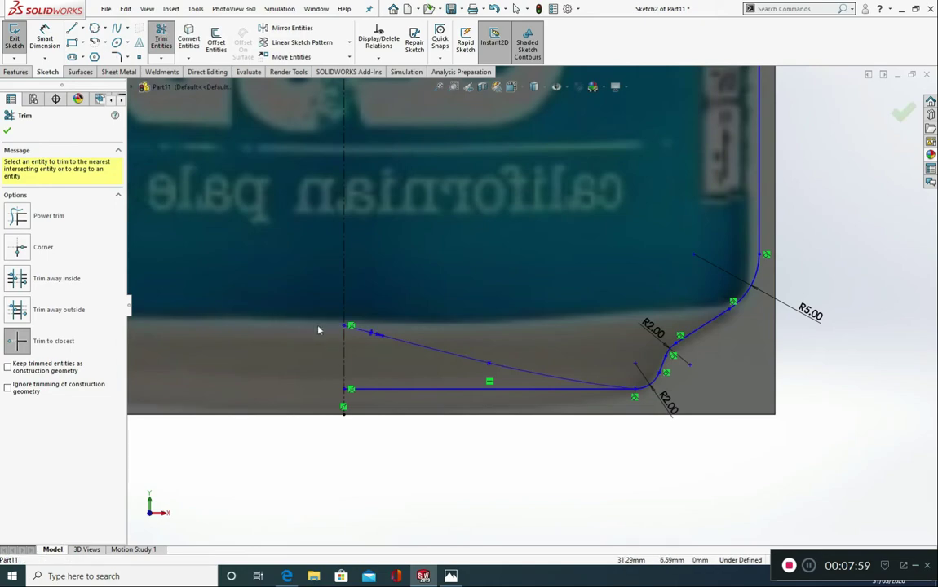
pyautogui.scroll(-4, 376, 356)
pyautogui.press('Escape')
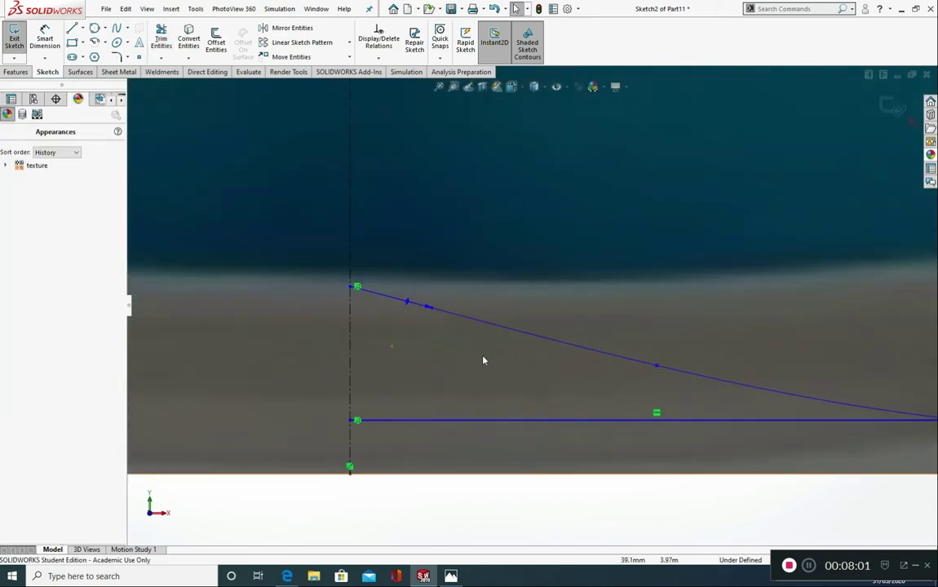
# Reshape the spline into a shallow dome, with its middle point at about X 45.6, Y 5.5 and a nearly horizontal tangent at the centre line.
pyautogui.moveTo(660, 372); pyautogui.dragTo(705, 315)
pyautogui.moveTo(408, 293); pyautogui.dragTo(589, 283)
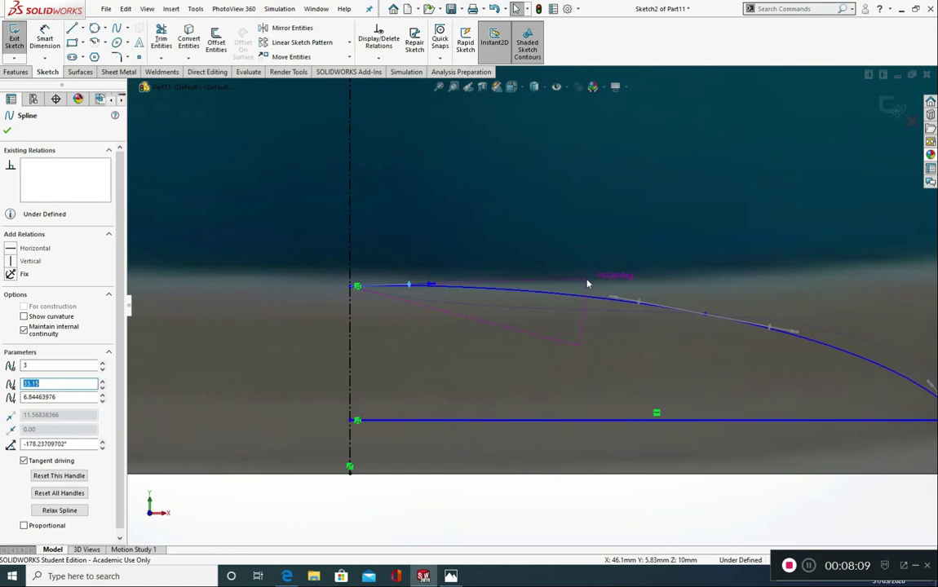
pyautogui.scroll(2, 642, 421)
pyautogui.scroll(-3, 791, 396)
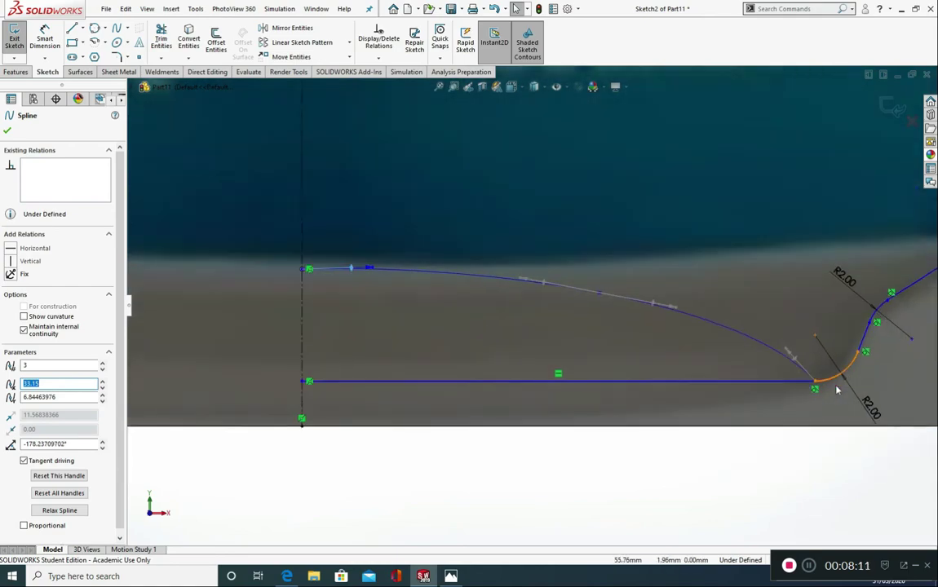
pyautogui.scroll(2, 428, 304)
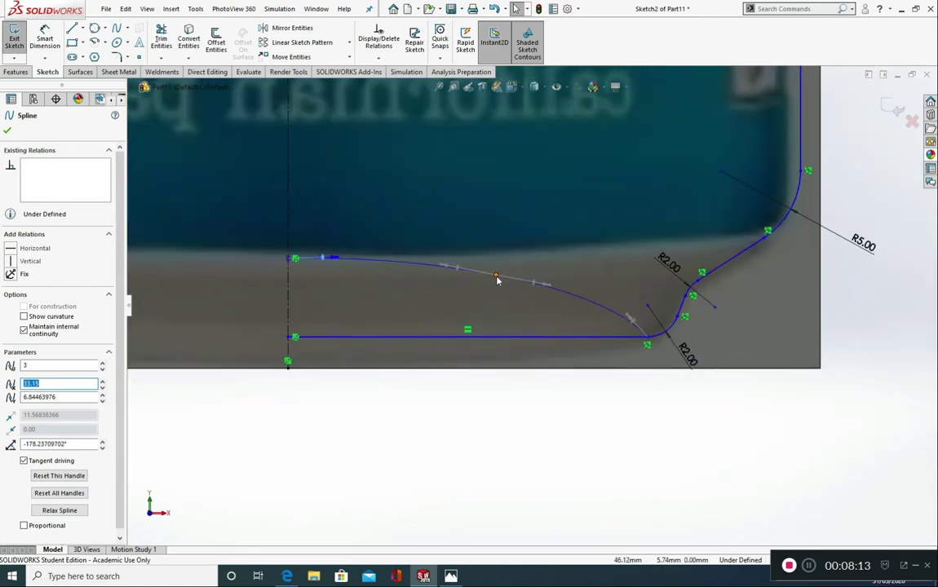
pyautogui.click(495, 275)
pyautogui.moveTo(495, 275)
pyautogui.mouseDown()
pyautogui.moveTo(490, 308)
pyautogui.moveTo(498, 287)
pyautogui.moveTo(489, 286)
pyautogui.mouseUp()
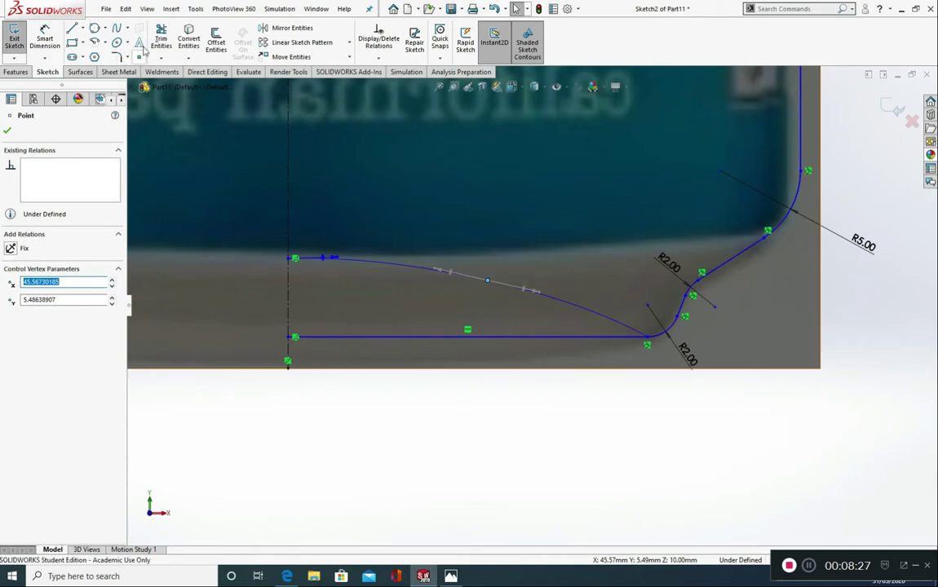
# Trim away the straight base line beneath the spline and start a sketch fillet for the spline's outer corner.
pyautogui.click(160, 40)
pyautogui.click(420, 337)
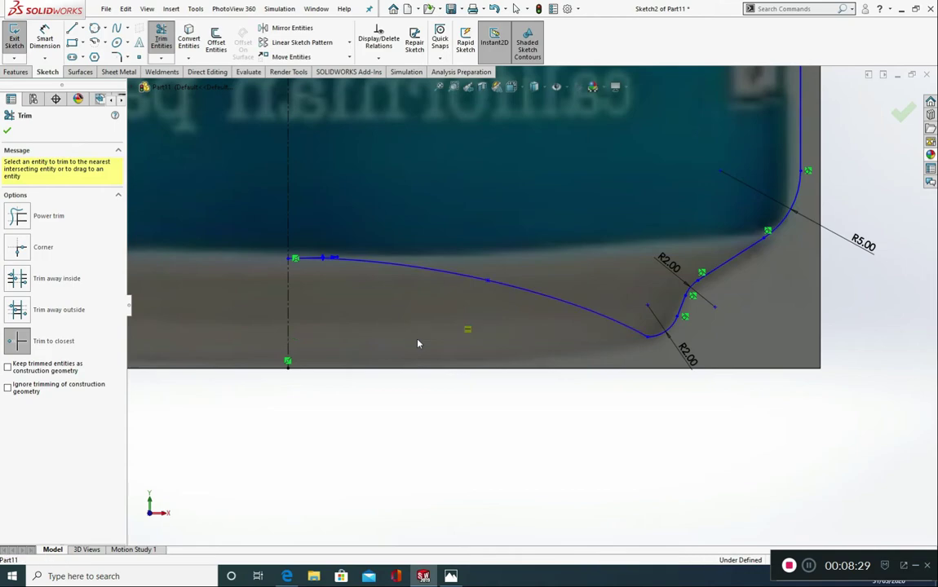
pyautogui.scroll(-5, 684, 349)
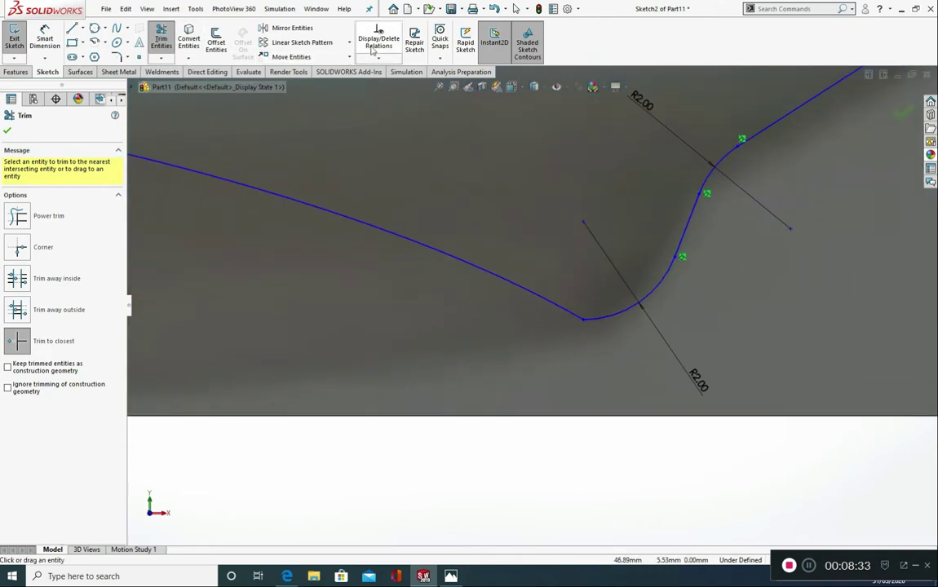
pyautogui.click(116, 57)
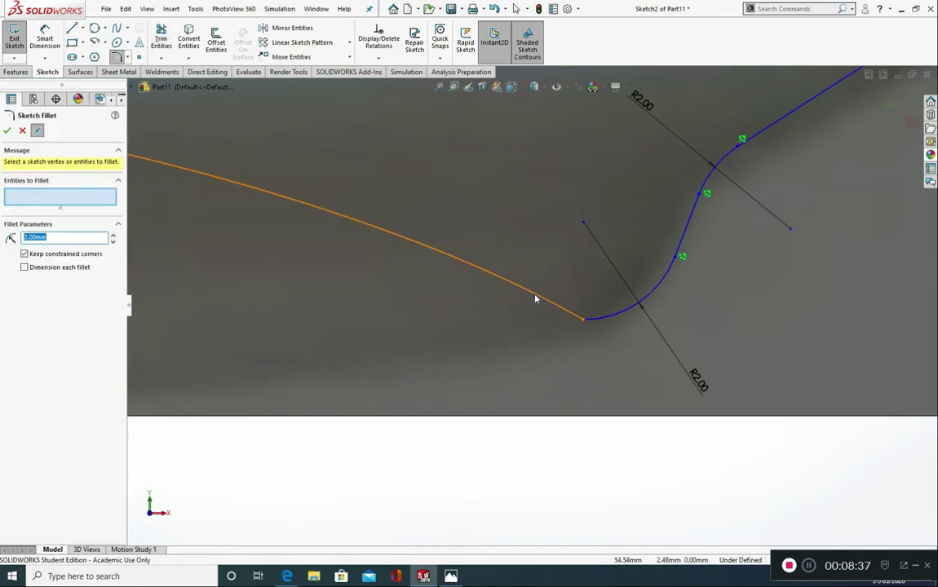
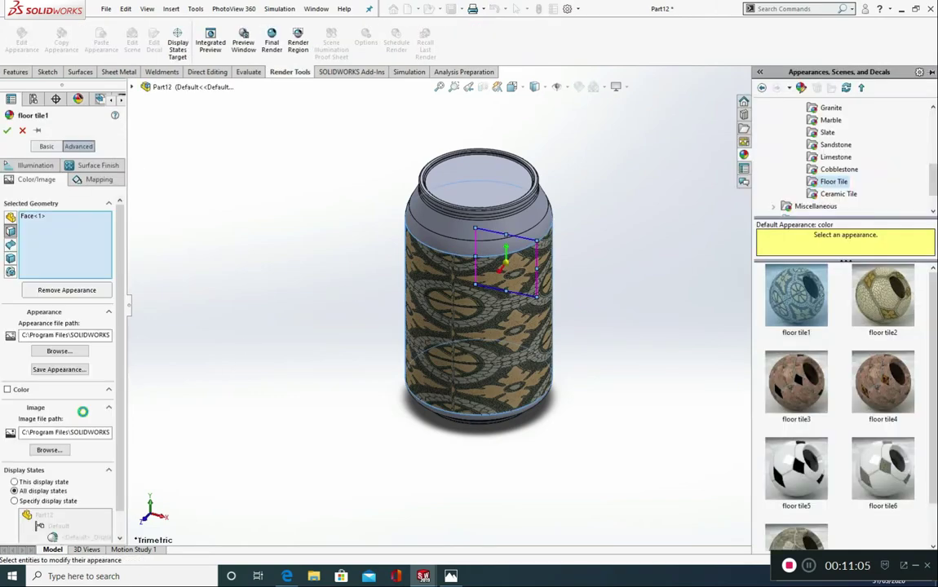
# Replace the floor tile image on the can's body face with the label image 09894a73c8f444ff154c863809835c6e from Brewdog Can Images.
pyautogui.click(49, 449)
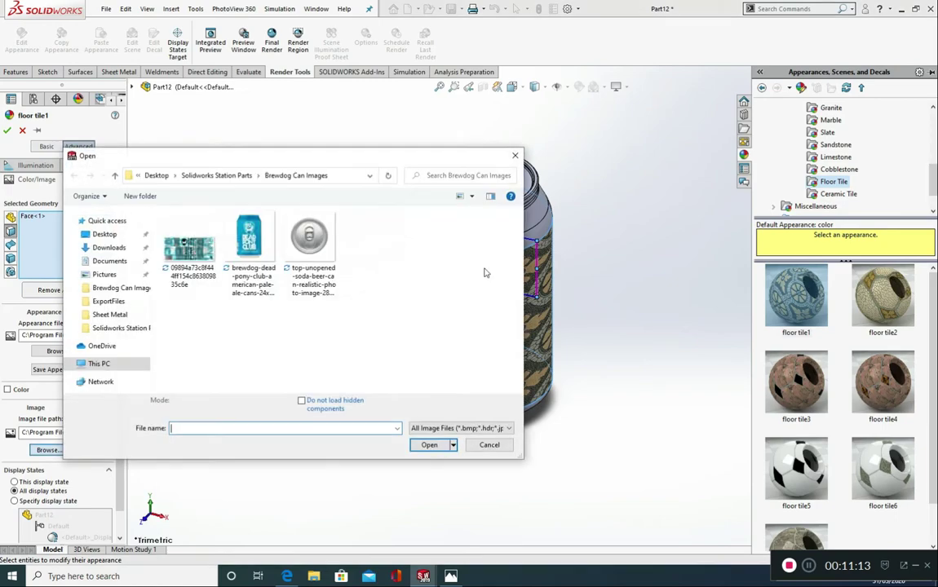
pyautogui.click(213, 269)
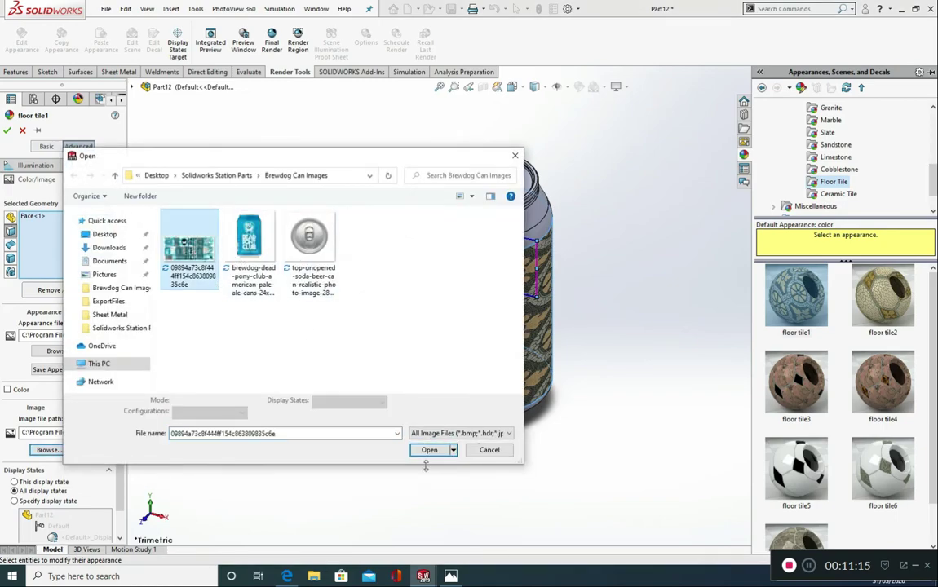
pyautogui.doubleClick(185, 264)
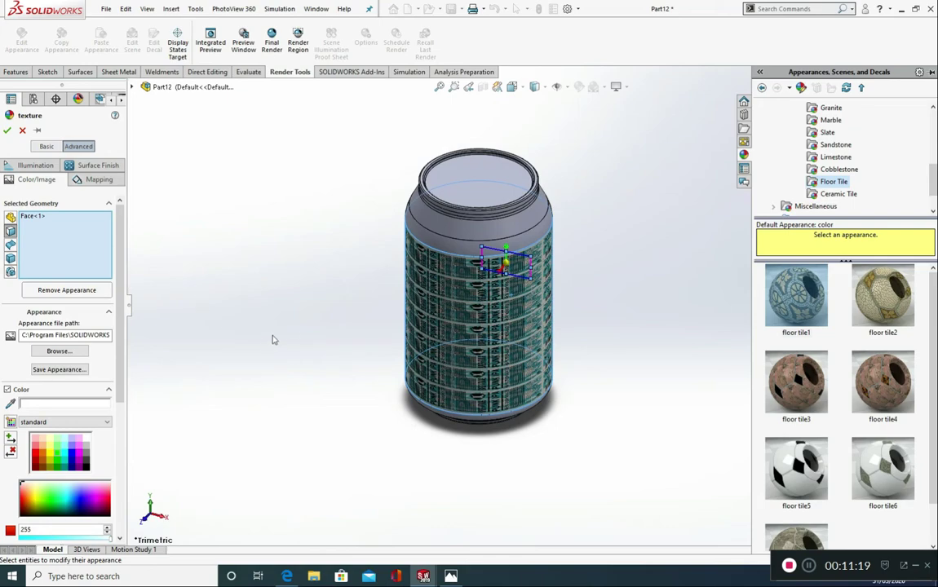
# Enlarge the label's cylindrical mapping to about 82.87 mm wide with the aspect ratio fixed, and clear the face selection.
pyautogui.click(99, 178)
pyautogui.scroll(-3, 122, 444)
pyautogui.click(102, 427)
pyautogui.click(101, 427)
pyautogui.click(102, 426)
pyautogui.click(101, 427)
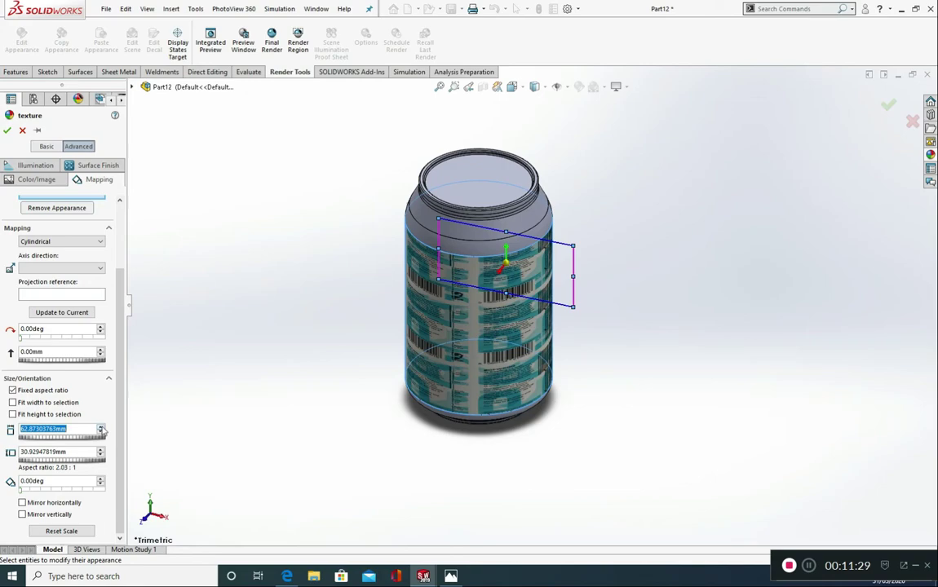
pyautogui.click(102, 426)
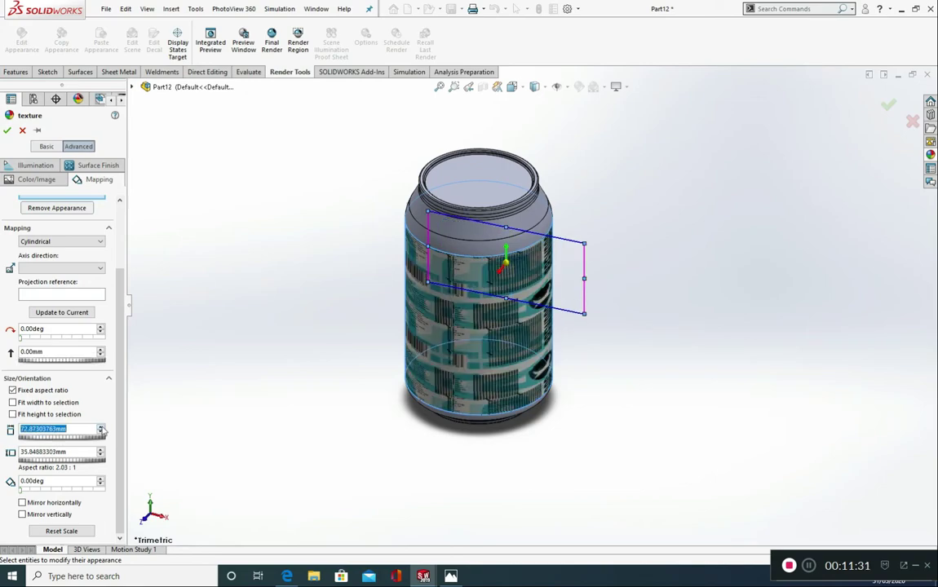
pyautogui.click(101, 427)
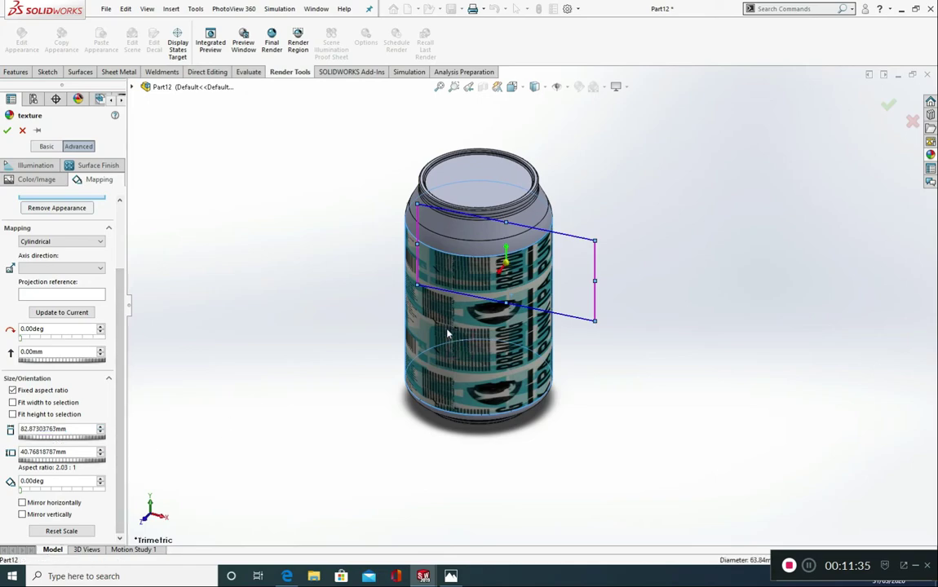
pyautogui.click(572, 372)
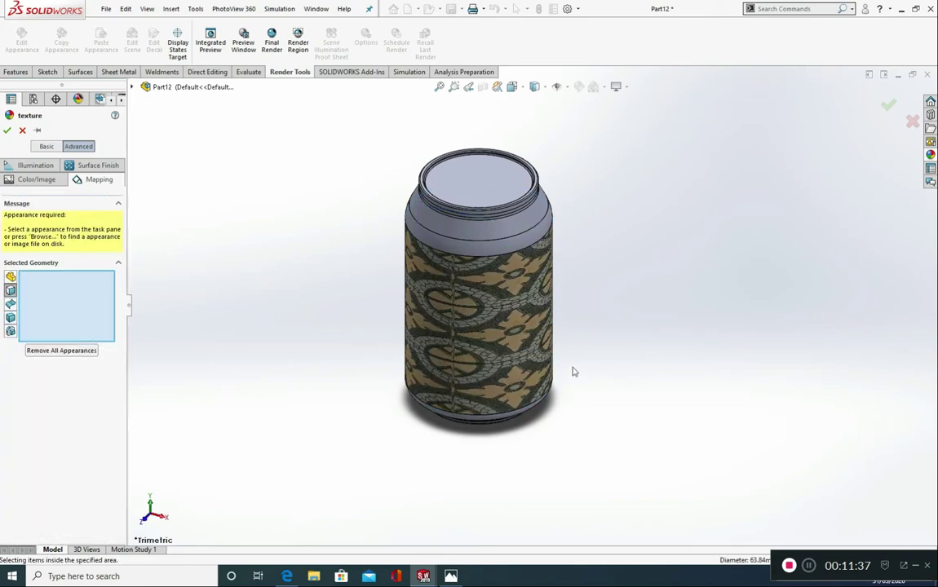
# Browse for an appearance file in Desktop > Solidworks Station Parts > Brewdog Can Images, listing all file types.
pyautogui.click(26, 179)
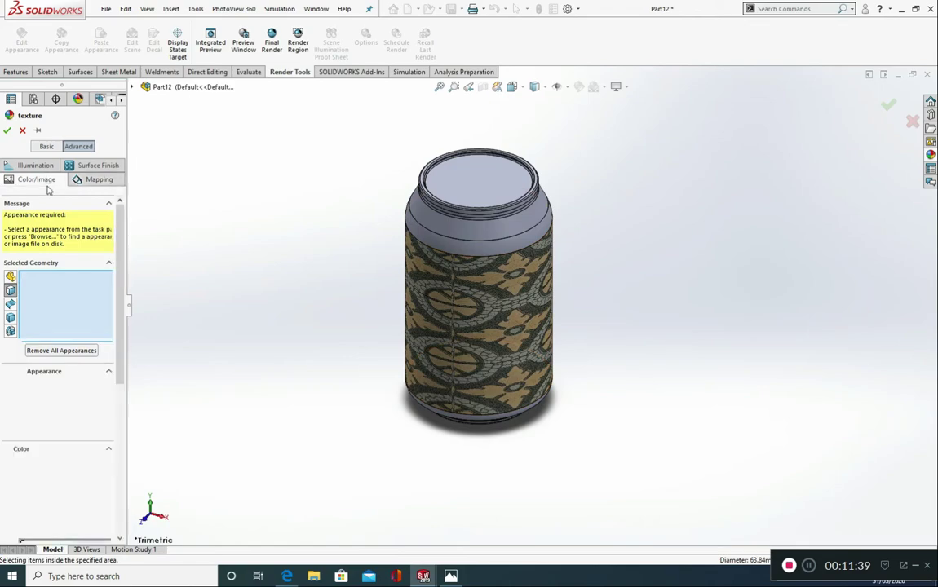
pyautogui.click(59, 410)
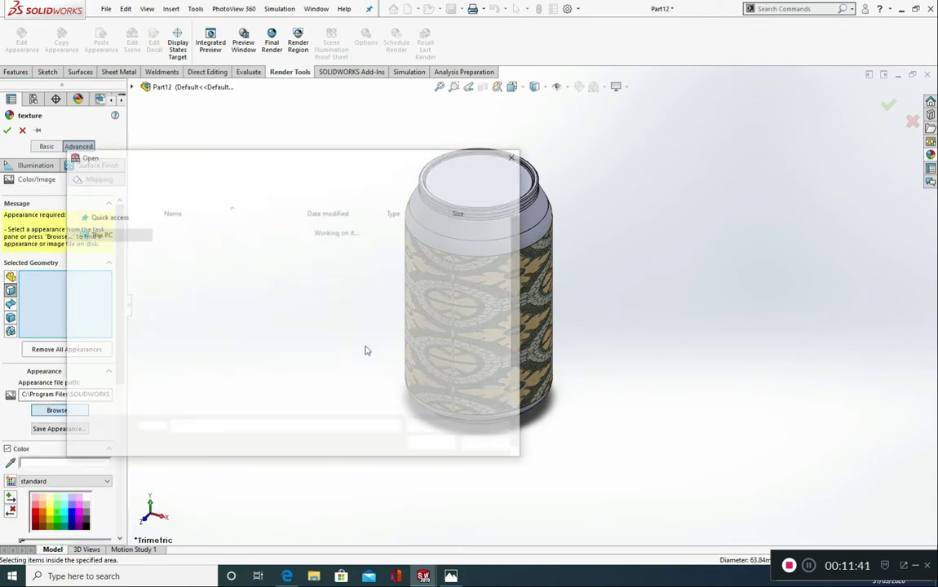
pyautogui.click(104, 234)
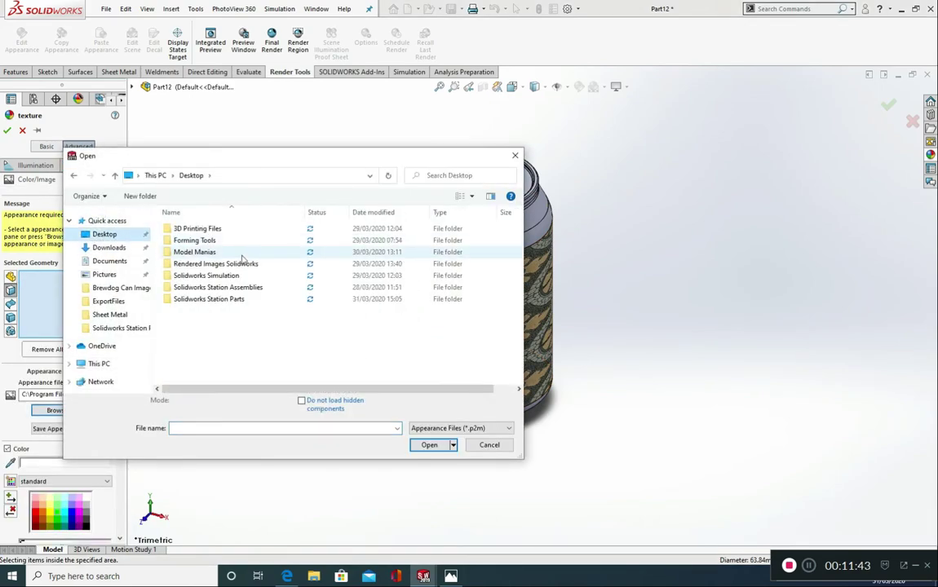
pyautogui.click(224, 266)
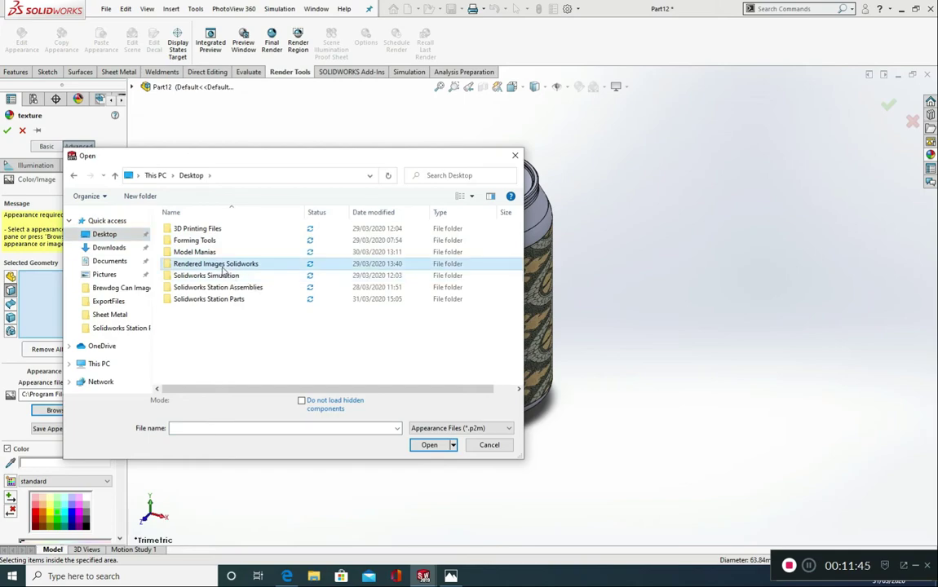
pyautogui.doubleClick(214, 299)
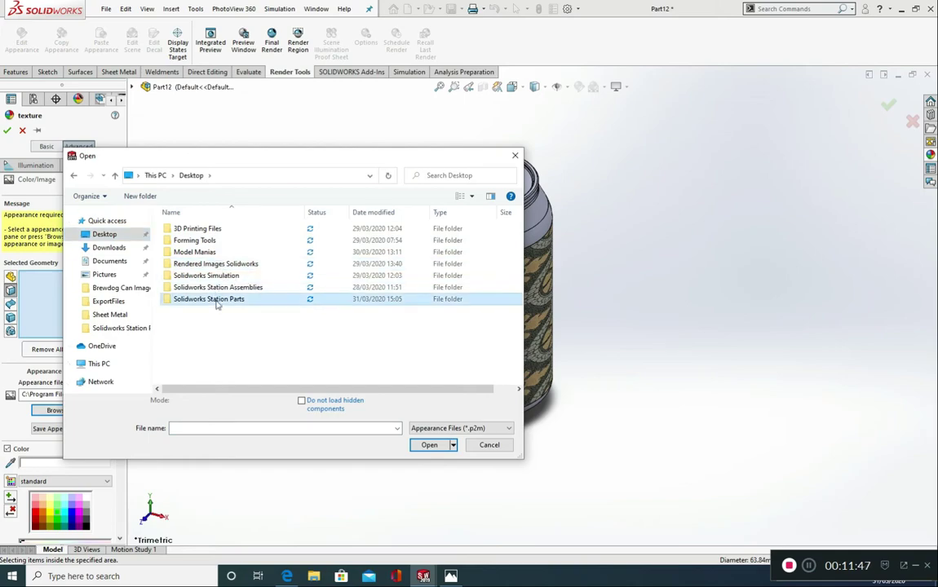
pyautogui.doubleClick(188, 241)
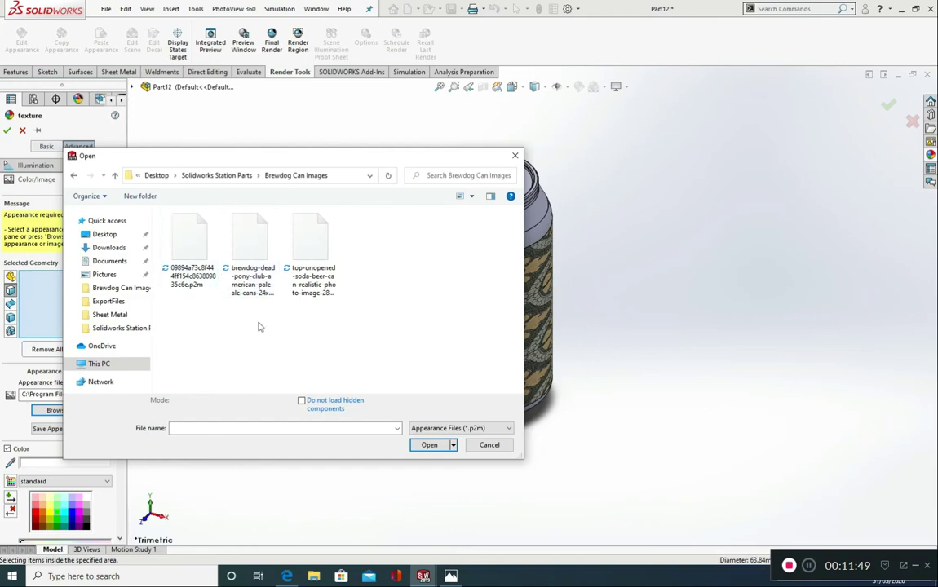
pyautogui.click(432, 431)
pyautogui.click(432, 530)
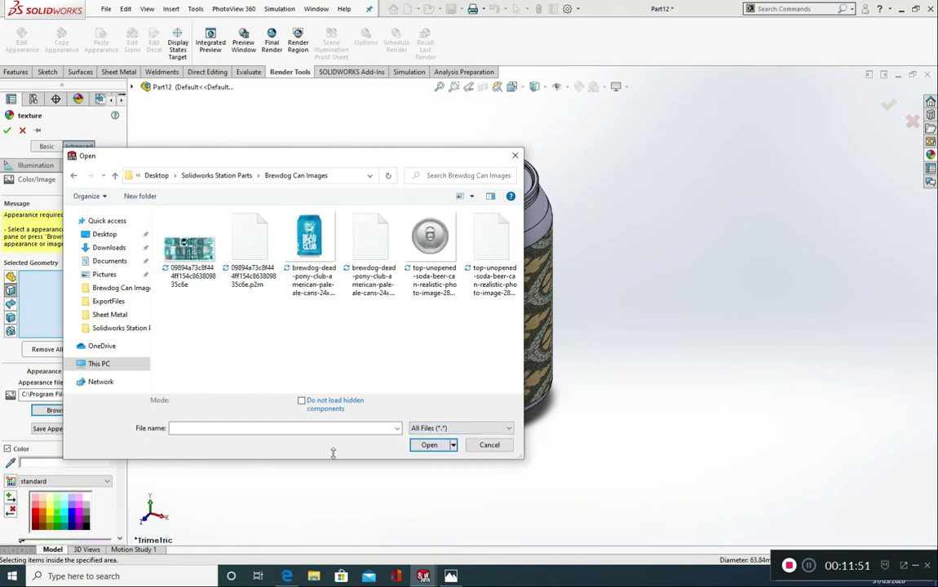
# Load the label image 09894a73c8f444ff154c863809835c6e as the appearance and save it over the existing .p2m file of that name.
pyautogui.doubleClick(203, 254)
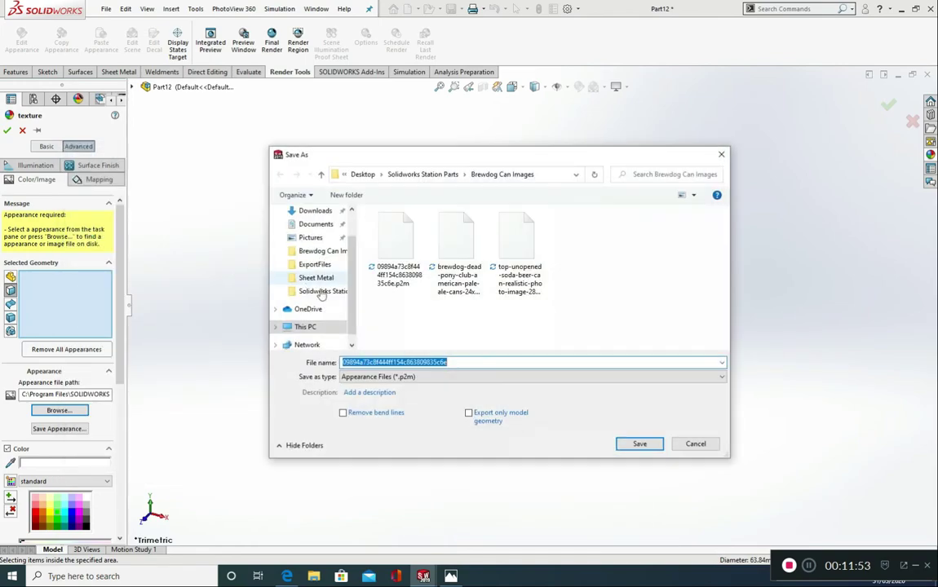
pyautogui.click(639, 443)
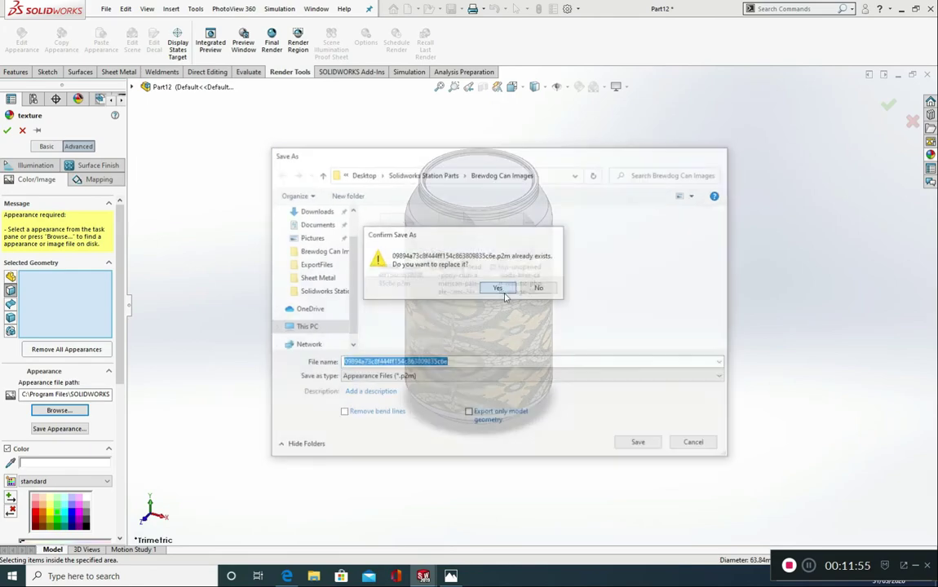
pyautogui.click(498, 288)
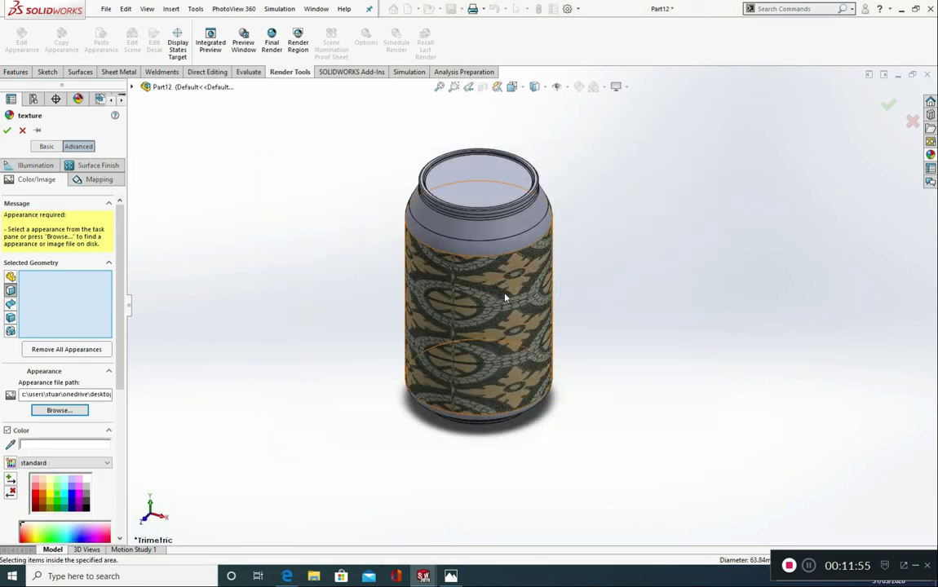
# Try loading the 09894a73c8f444ff154c863809835c6e image from the Brewdog Can Images folder again as the appearance, with all file types listed.
pyautogui.click(58, 410)
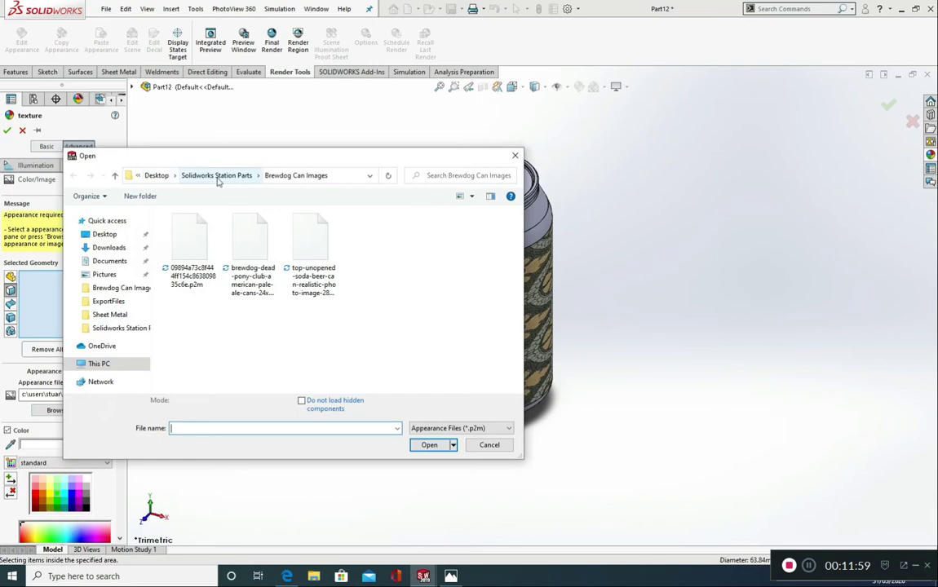
pyautogui.click(228, 176)
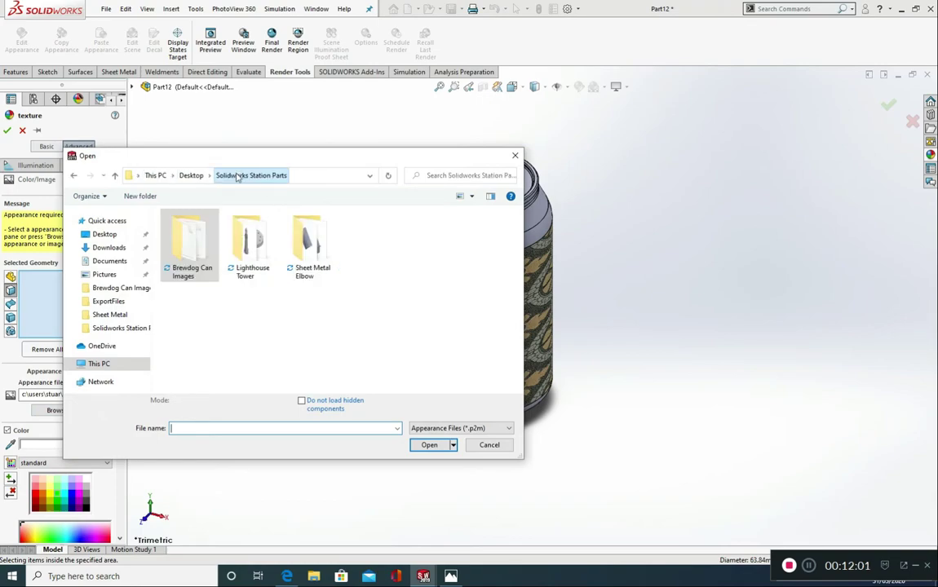
pyautogui.doubleClick(190, 231)
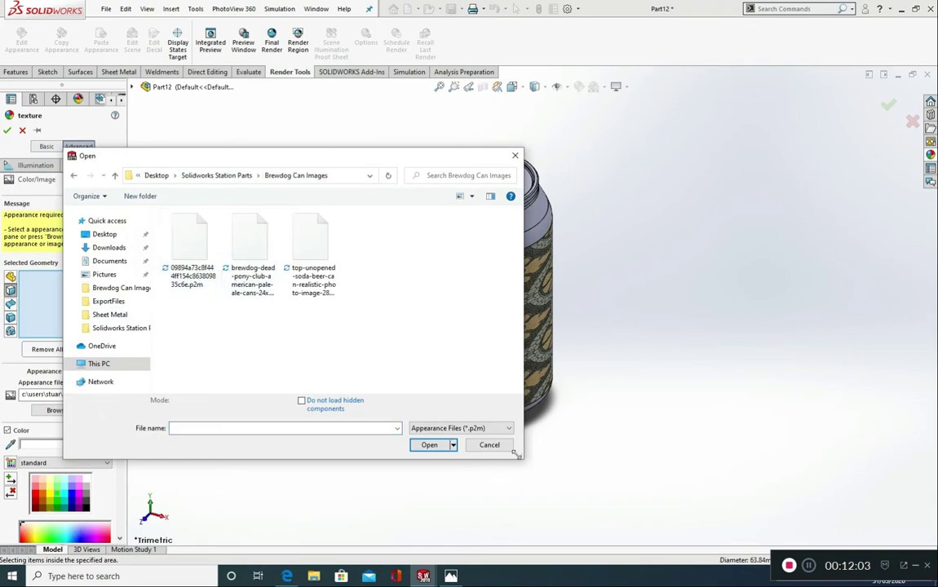
pyautogui.click(457, 428)
pyautogui.click(449, 533)
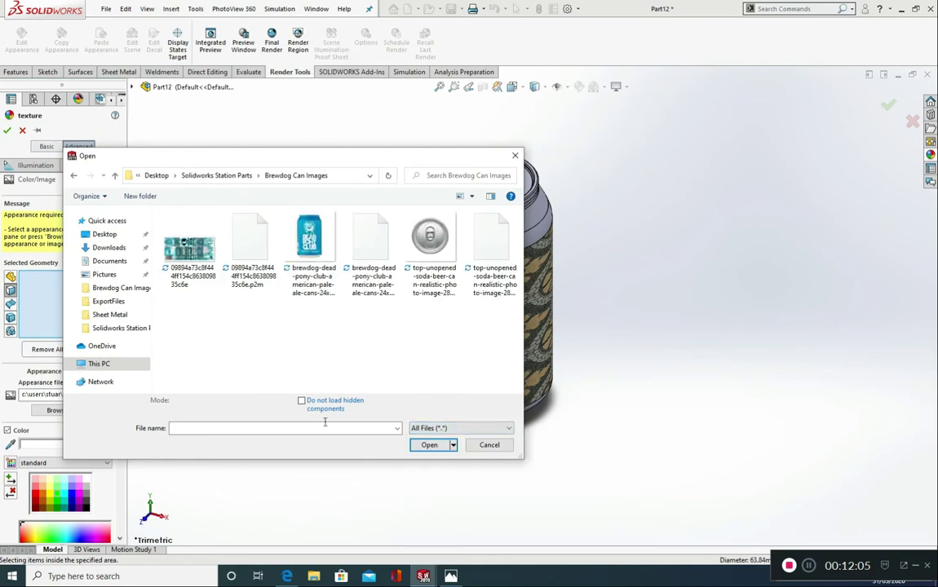
pyautogui.click(194, 248)
pyautogui.doubleClick(194, 249)
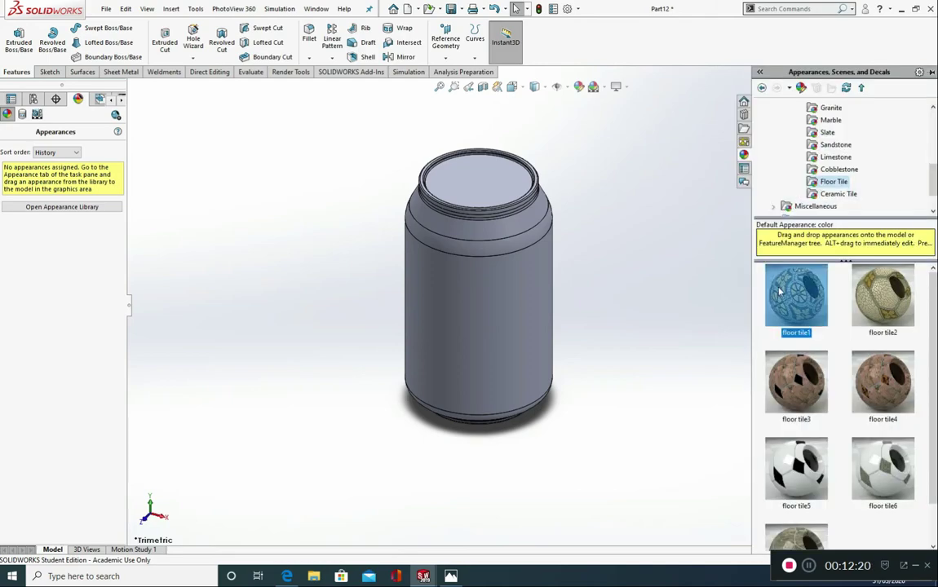
# Apply the floor tile1 appearance to the can's cylindrical body face, open it for editing and browse the Desktop for an appearance file.
pyautogui.moveTo(798, 390); pyautogui.dragTo(456, 297)
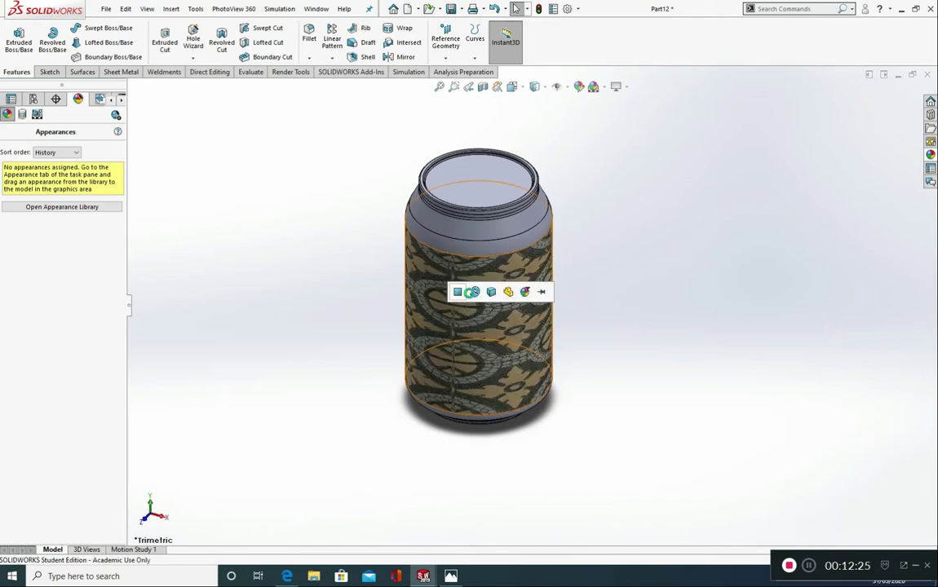
pyautogui.click(456, 294)
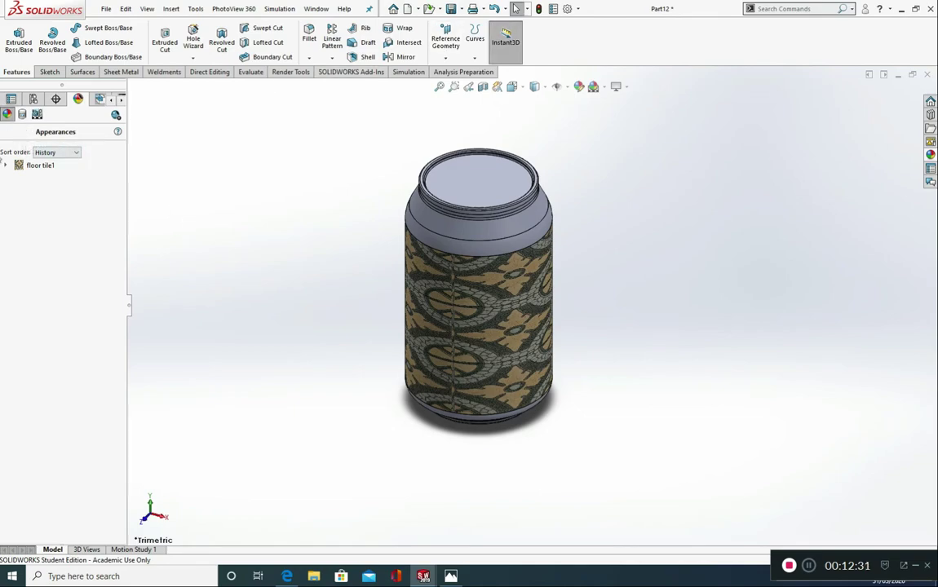
pyautogui.moveTo(34, 168)
pyautogui.rightClick(30, 164)
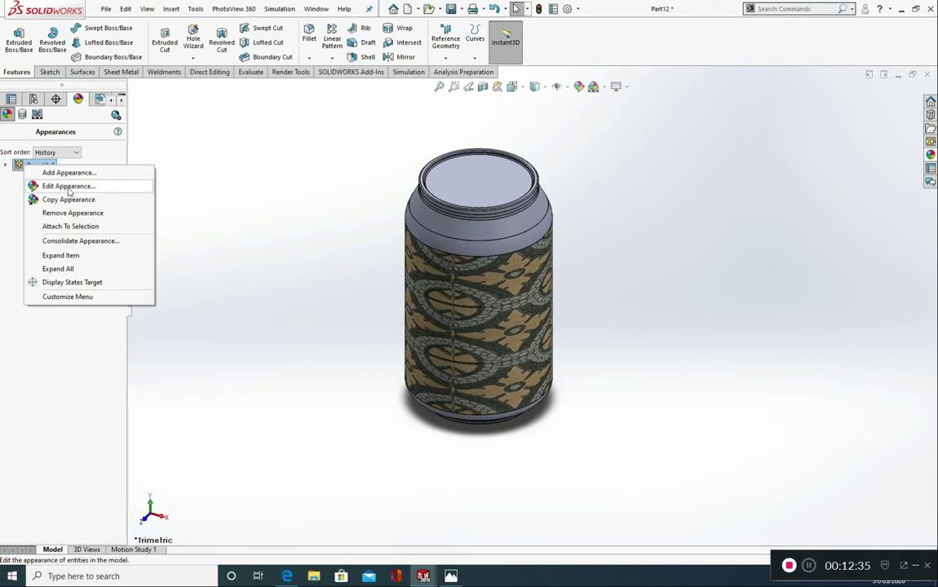
pyautogui.click(67, 189)
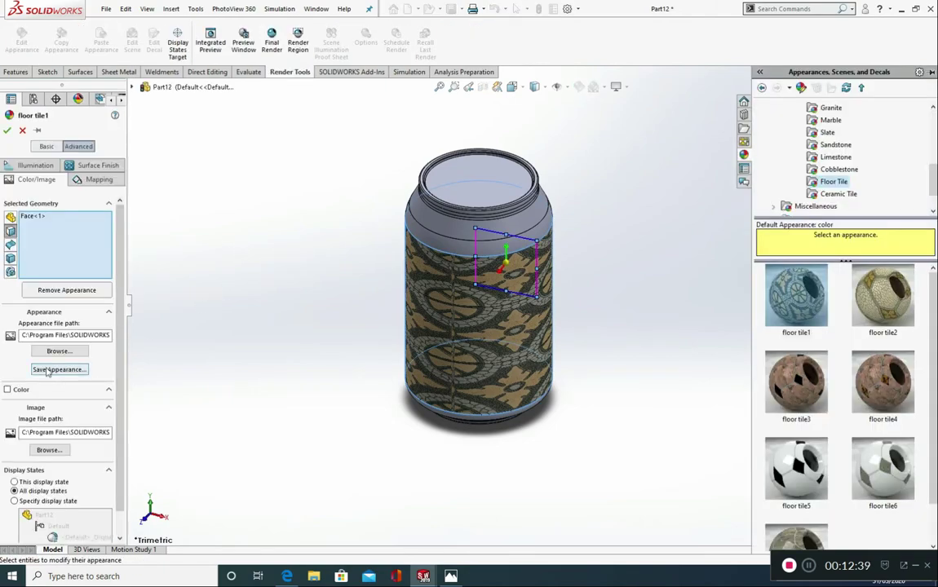
pyautogui.click(55, 352)
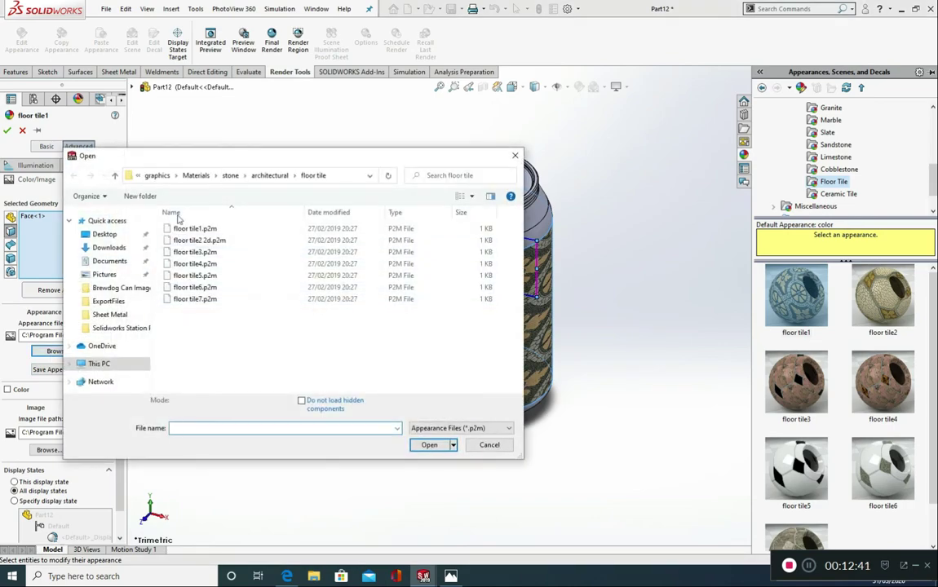
pyautogui.click(104, 235)
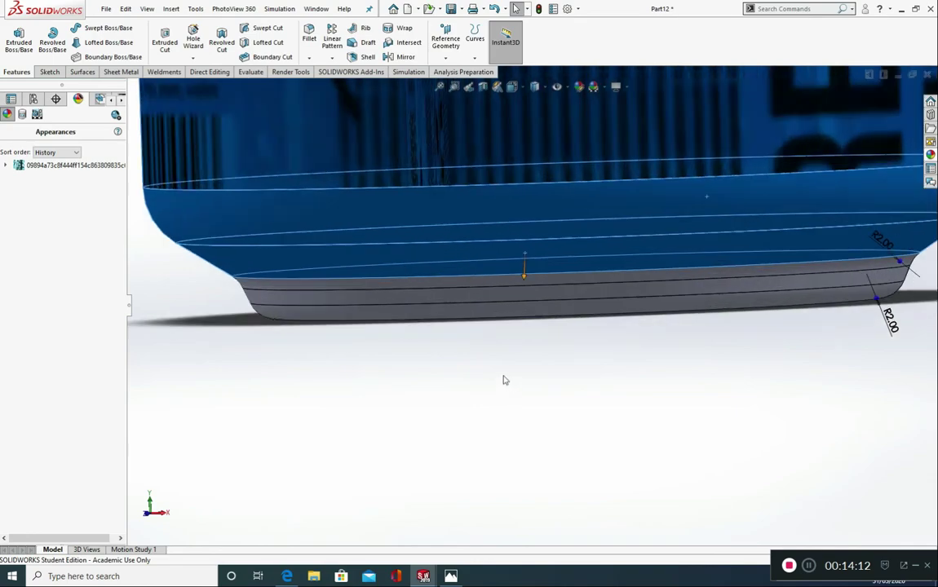
# Open the label appearance for the seven selected can faces and check how it wraps around the can.
pyautogui.scroll(10, 304, 278)
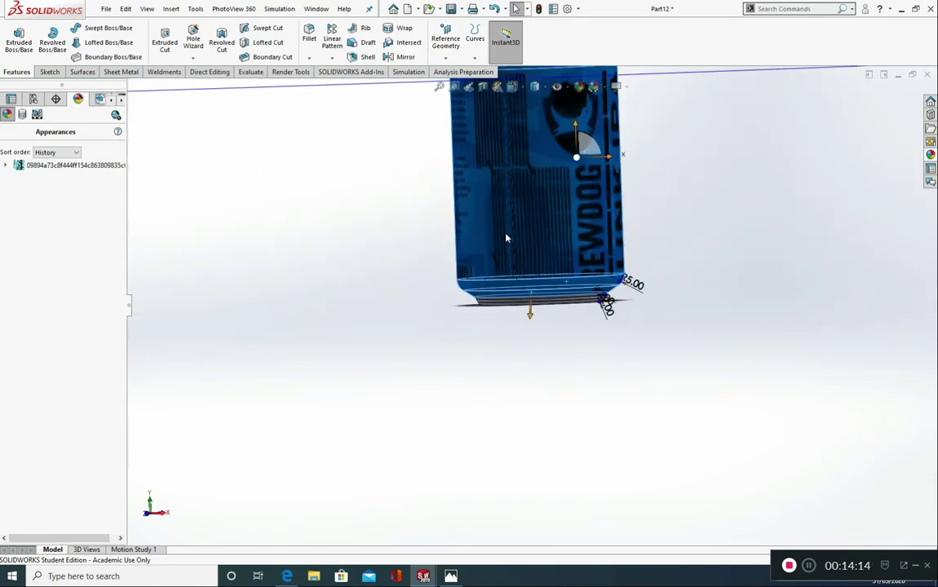
pyautogui.scroll(4, 538, 204)
pyautogui.scroll(-3, 552, 200)
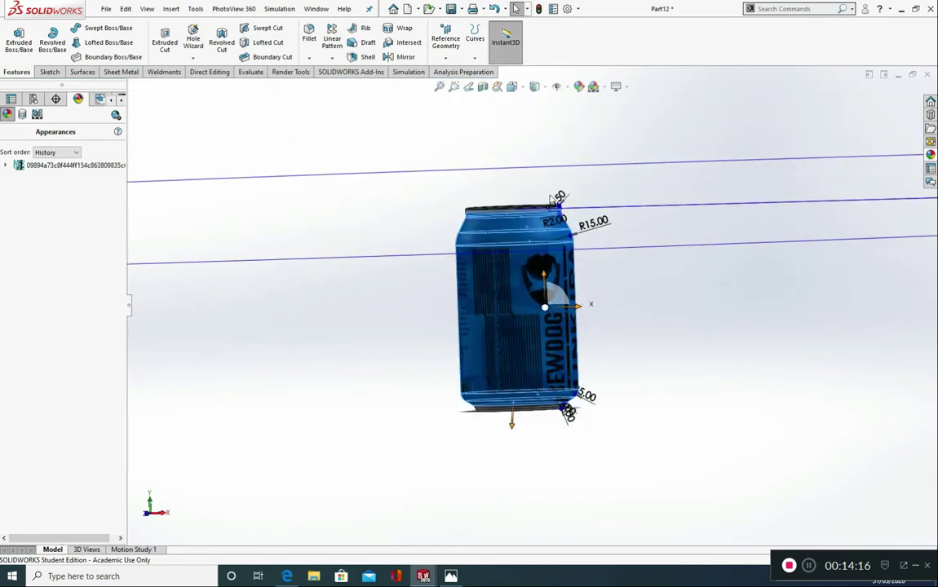
pyautogui.click(579, 87)
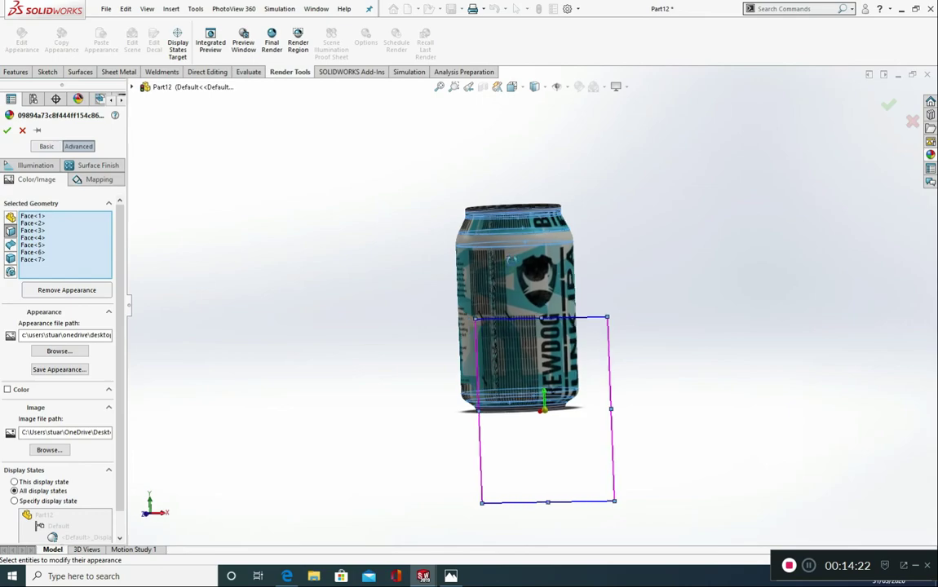
pyautogui.moveTo(483, 280); pyautogui.dragTo(463, 275, button='middle')
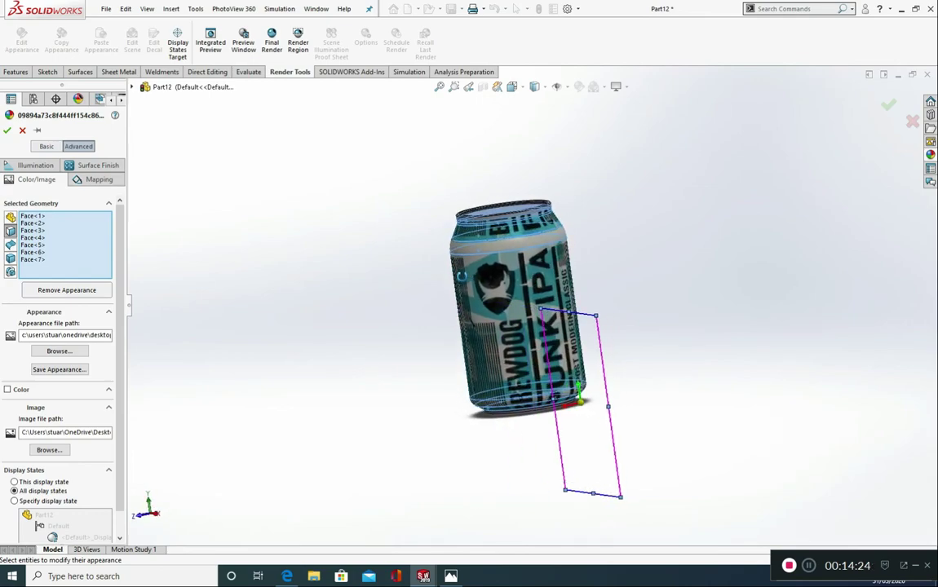
pyautogui.scroll(1, 467, 286)
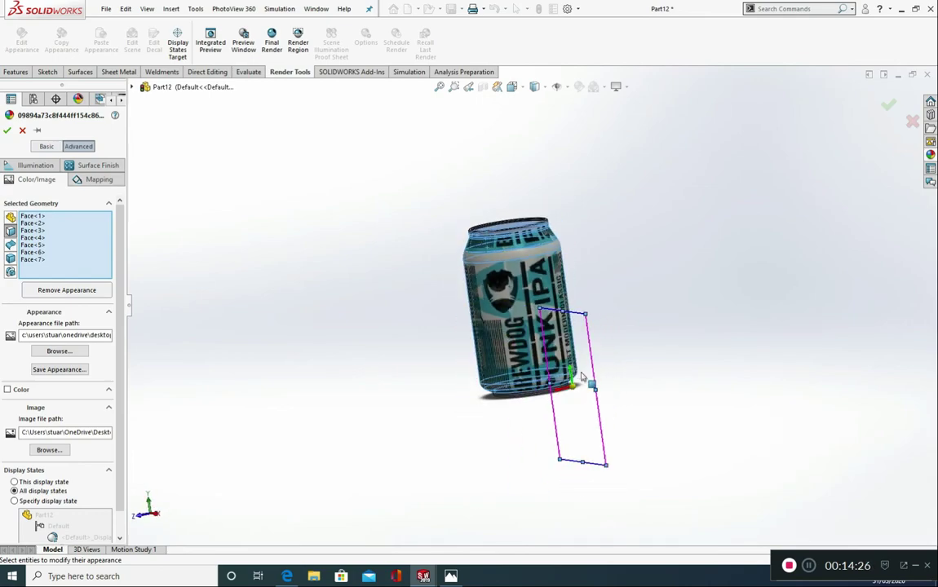
pyautogui.moveTo(581, 374); pyautogui.dragTo(589, 367)
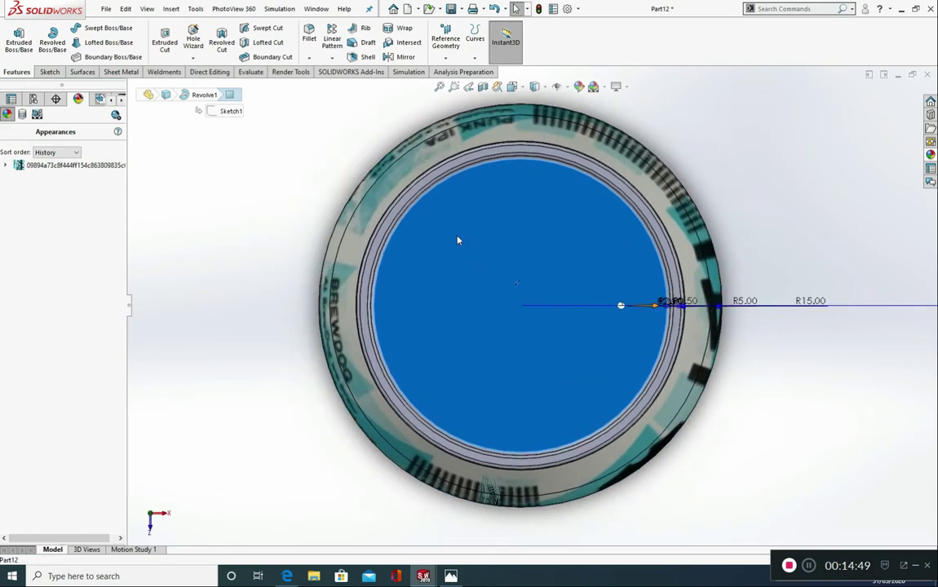
# Apply floor tile1 to the can's top face and replace its image with the top-unopened-soda-beer-can photo from Brewdog Can Images.
pyautogui.click(930, 154)
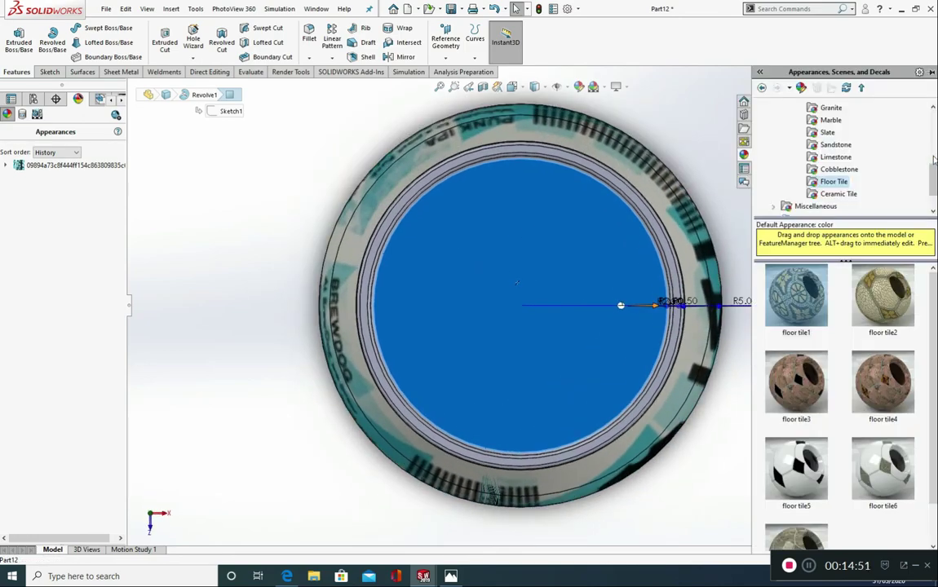
pyautogui.moveTo(810, 285); pyautogui.dragTo(512, 274)
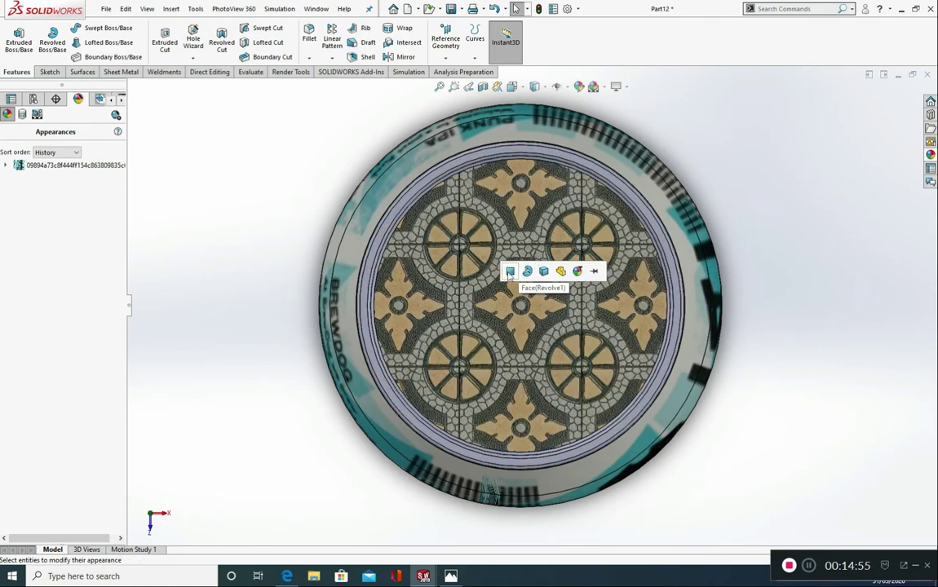
pyautogui.click(509, 271)
pyautogui.rightClick(33, 177)
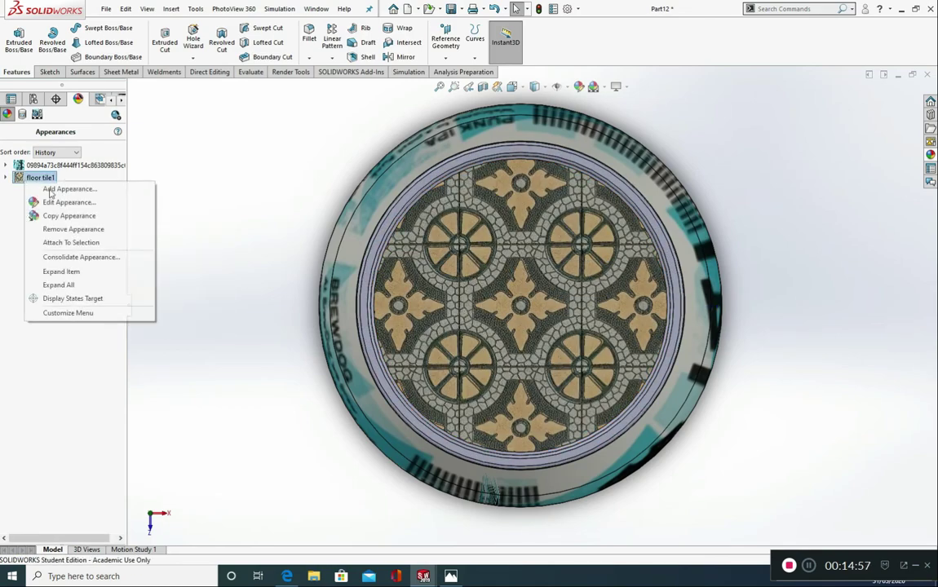
pyautogui.click(61, 202)
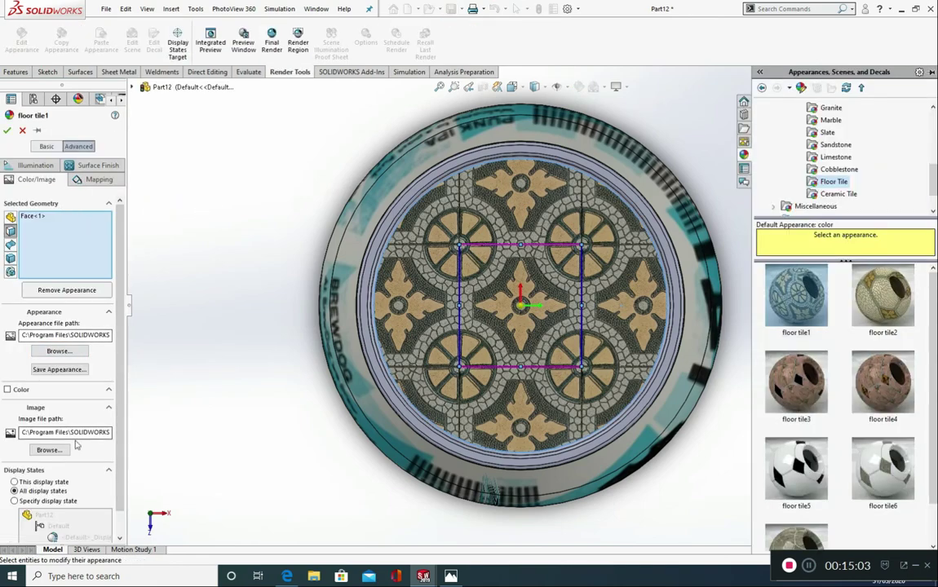
pyautogui.click(49, 450)
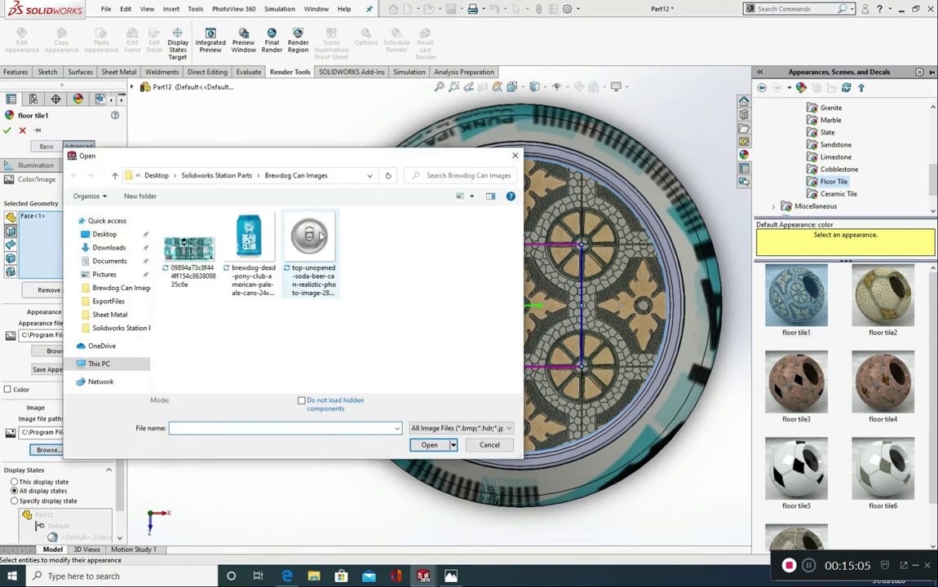
pyautogui.doubleClick(309, 245)
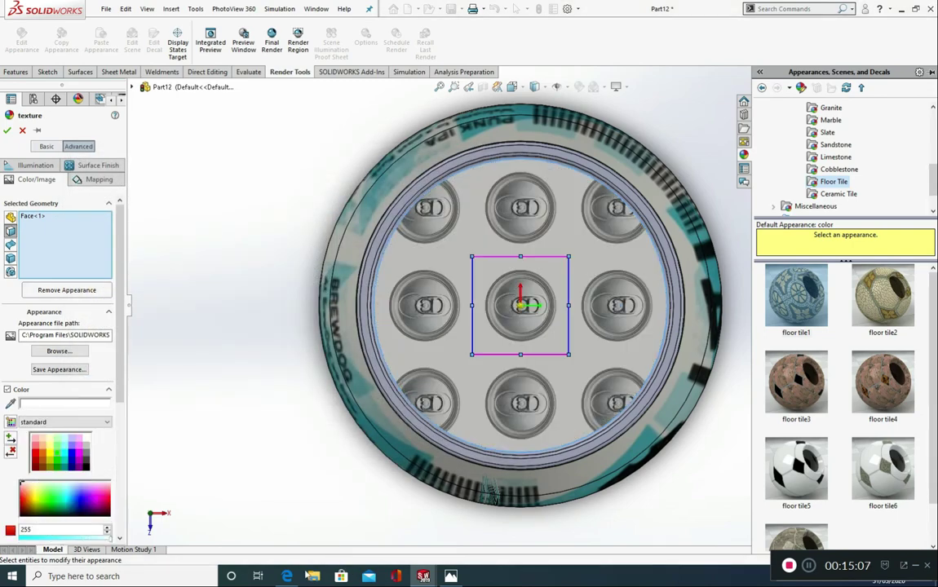
# Switch to the browser to view the coke can top view image results, and return to SOLIDWORKS.
pyautogui.click(285, 577)
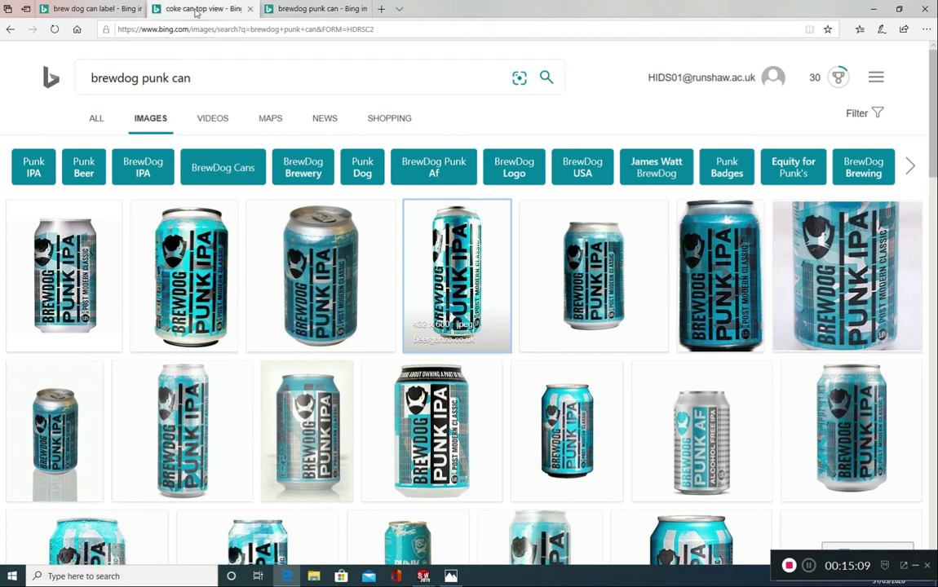
pyautogui.click(196, 10)
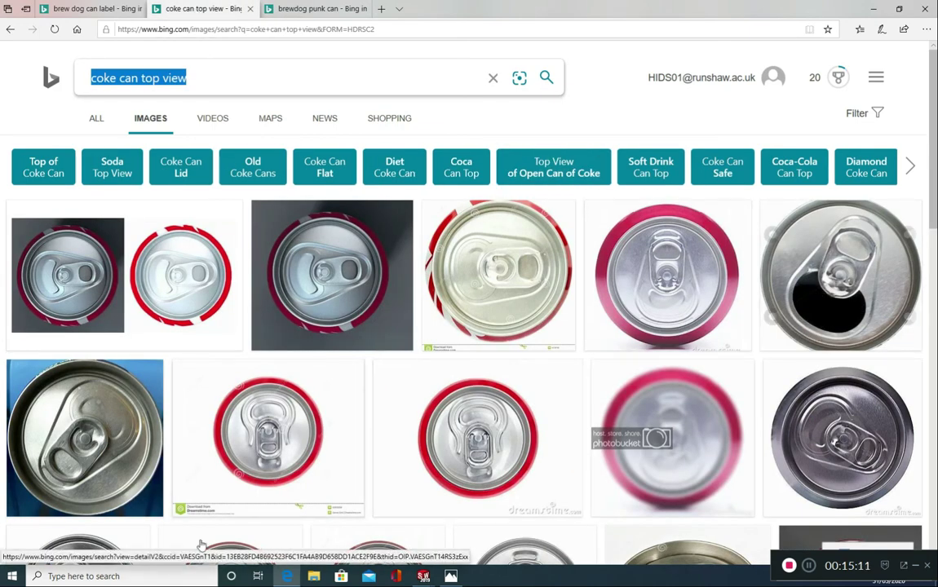
pyautogui.click(287, 577)
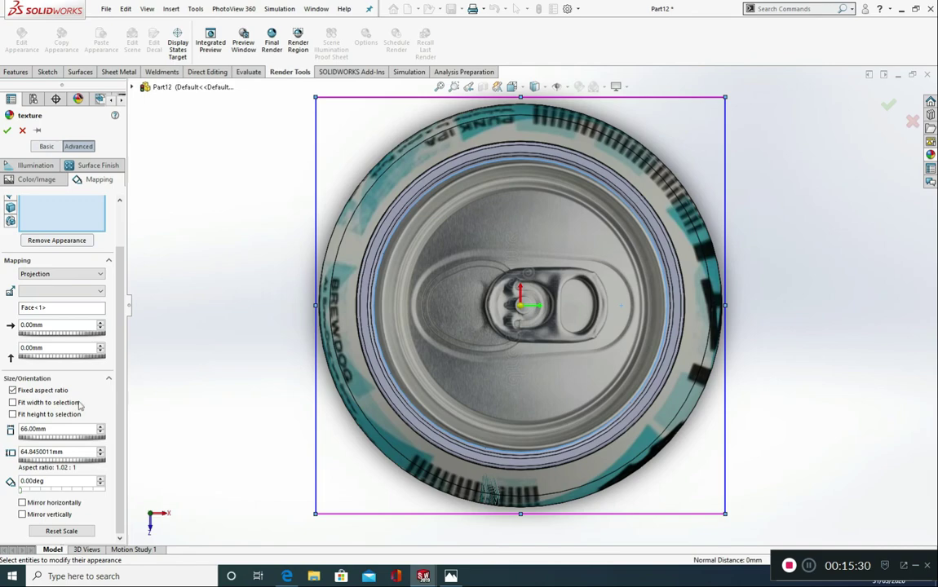
# Set the lid image's mapping width to 67 mm, refine it to 67.5 mm with the aspect ratio fixed, and accept the appearance.
pyautogui.doubleClick(73, 428)
pyautogui.write('67')
pyautogui.click(167, 422)
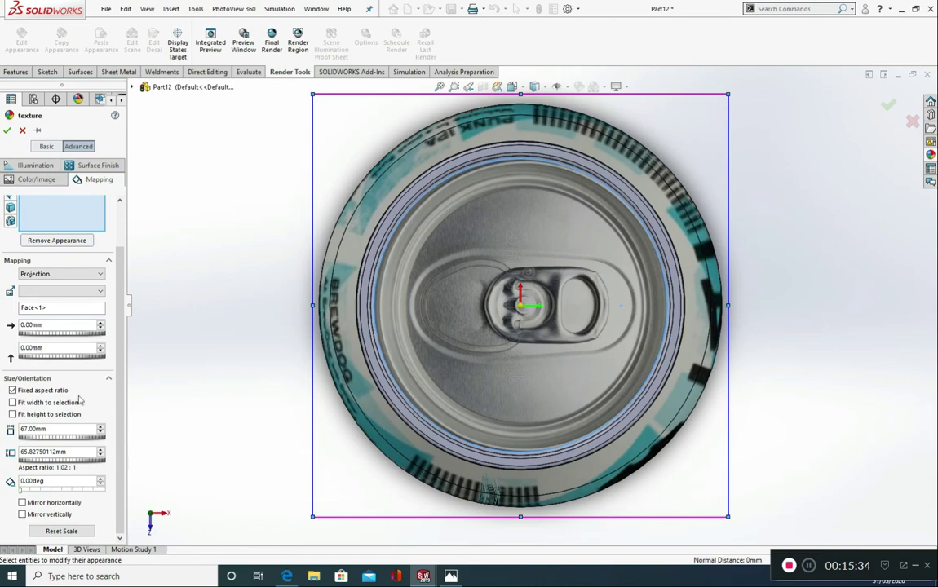
pyautogui.doubleClick(65, 430)
pyautogui.write('67.5')
pyautogui.press('Return')
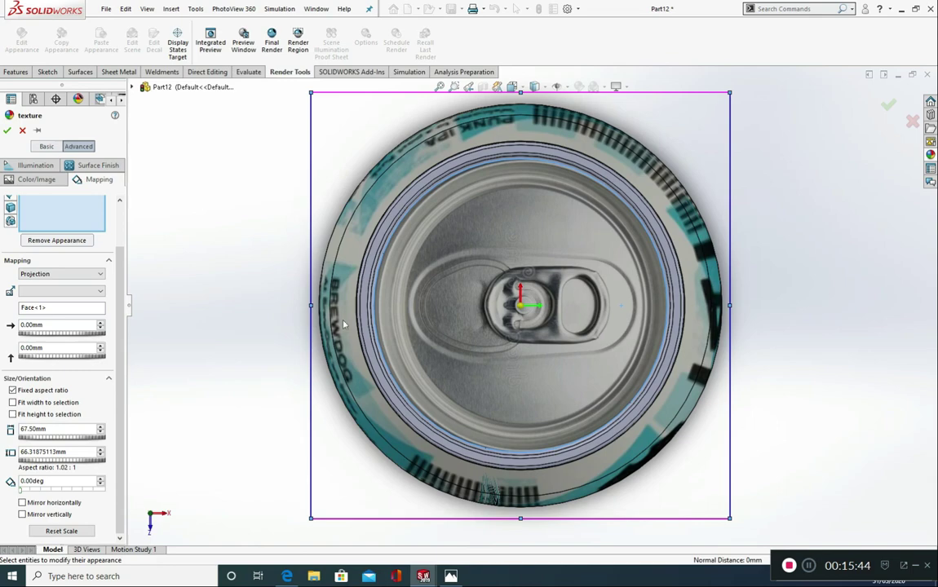
pyautogui.click(8, 130)
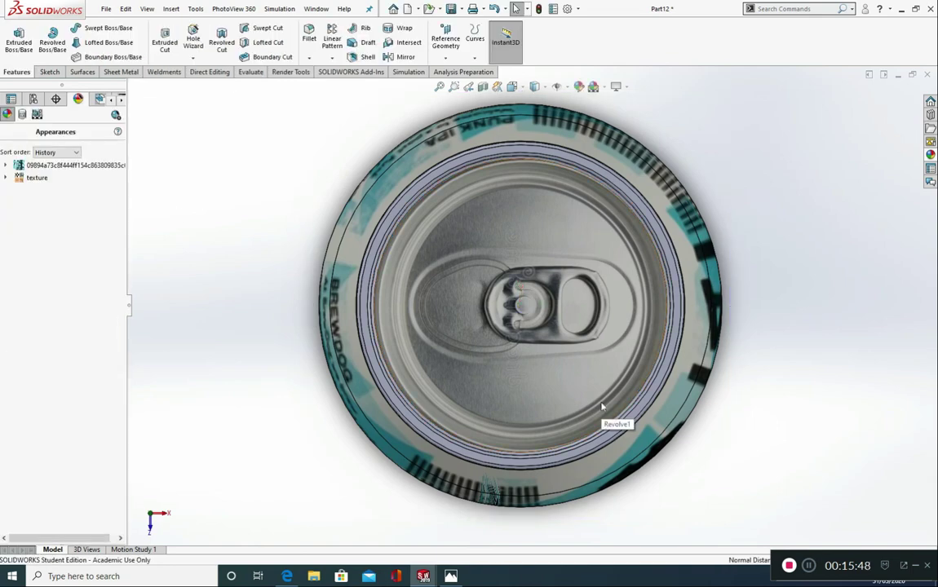
# Show the finished can in isometric view with shaded display and no edges.
pyautogui.hotkey('ctrl', '7')
pyautogui.click(535, 87)
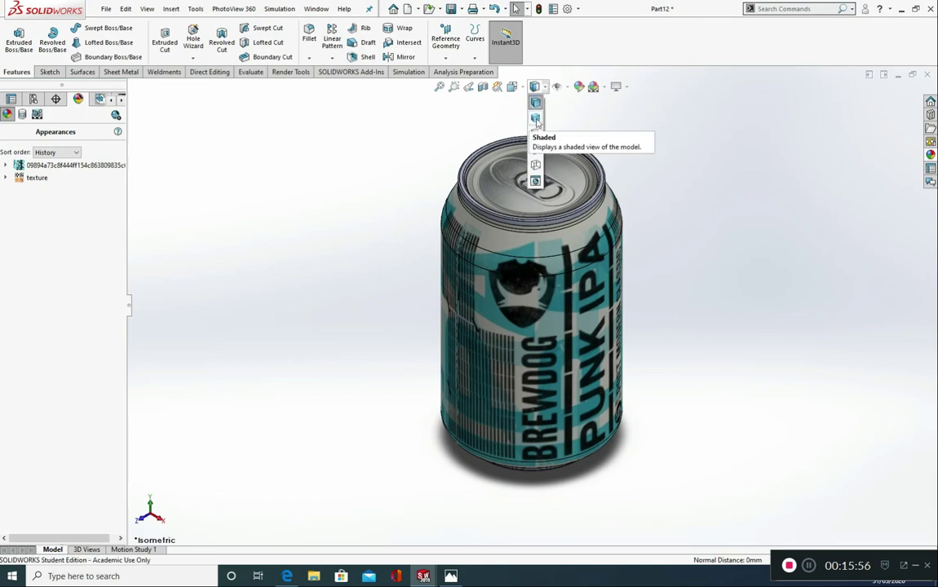
pyautogui.click(536, 119)
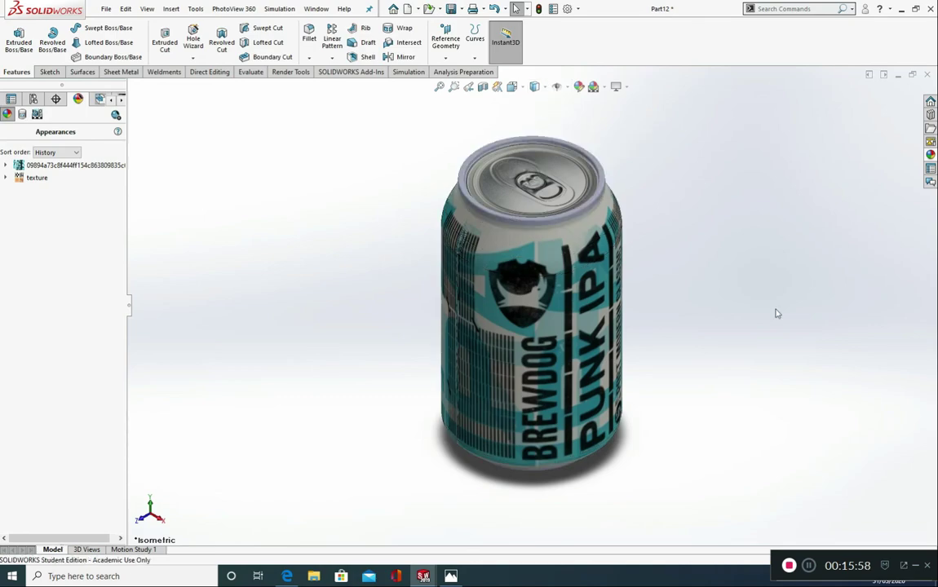